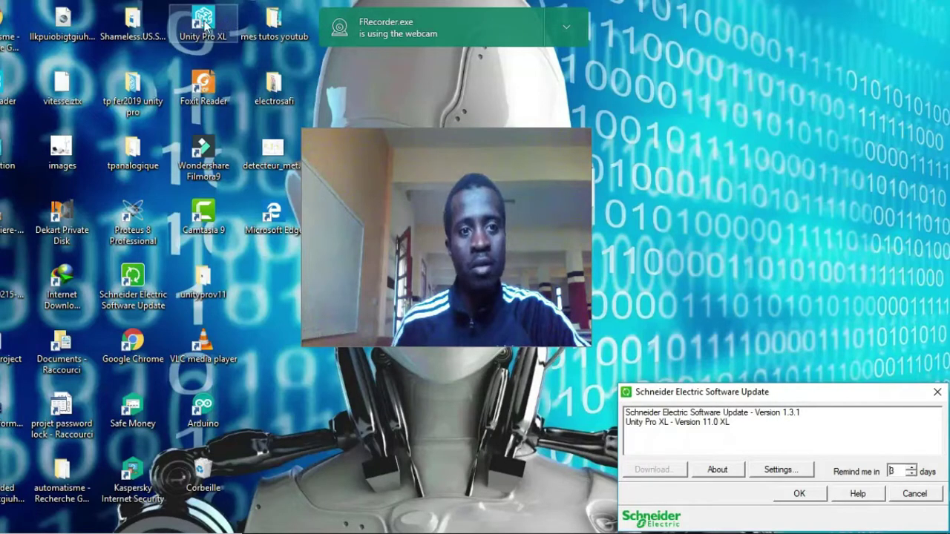
Launch Unity Pro XL from the desktop
{"action": "left_click", "coordinate": [208, 25]}
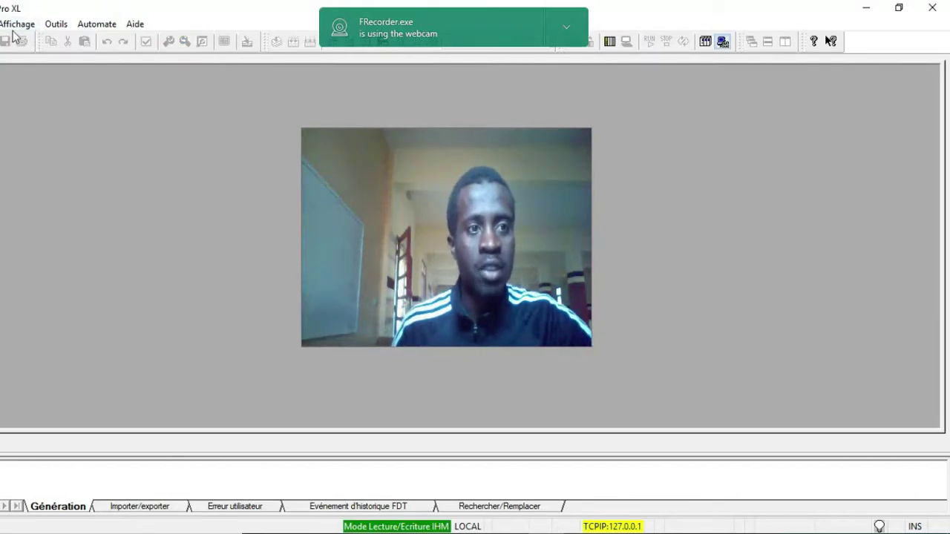
{"action": "key", "text": "alt+f"}
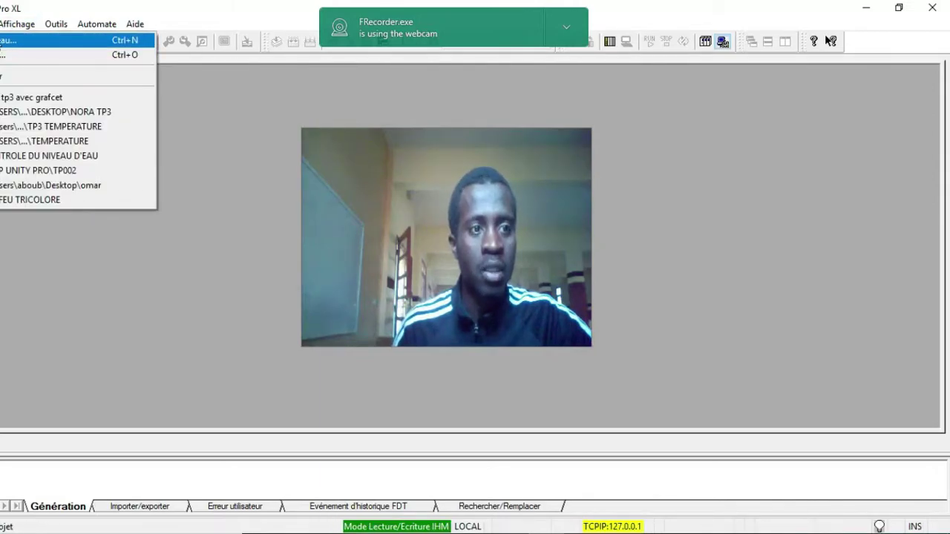
{"action": "key", "text": "Down"}
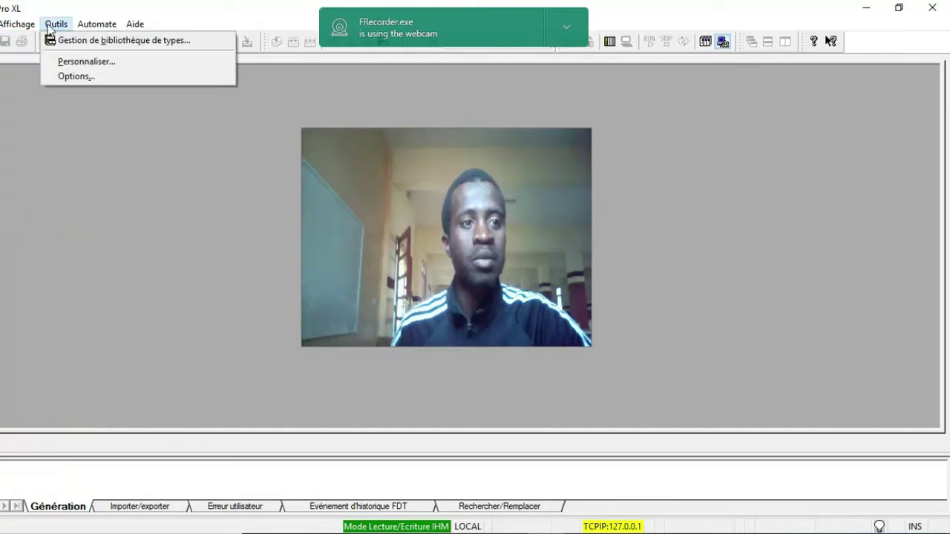
{"action": "mouse_move", "coordinate": [18, 28]}
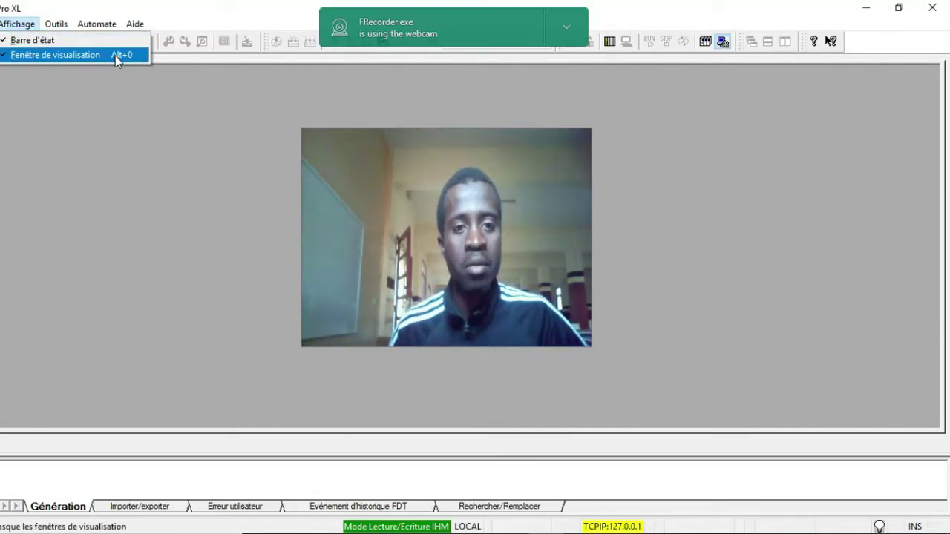
Open the type library manager, examine the available libraries and function types, and close it
{"action": "mouse_move", "coordinate": [55, 23]}
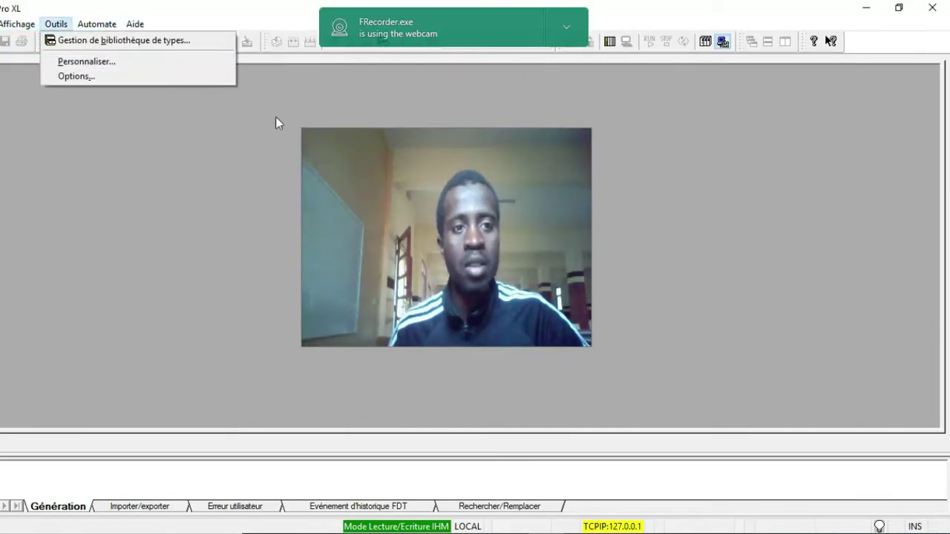
{"action": "left_click", "coordinate": [83, 42]}
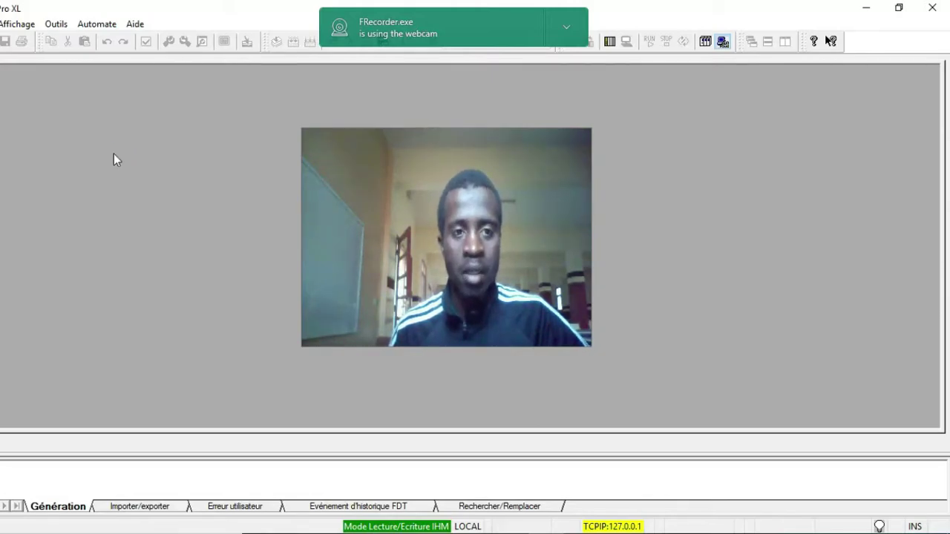
{"action": "left_click", "coordinate": [258, 130]}
{"action": "left_click", "coordinate": [315, 146]}
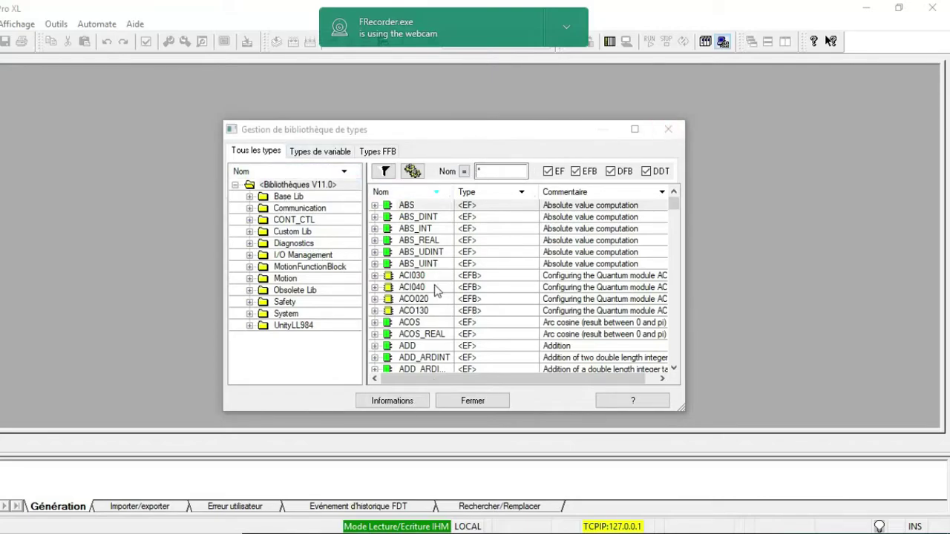
{"action": "left_click", "coordinate": [669, 131]}
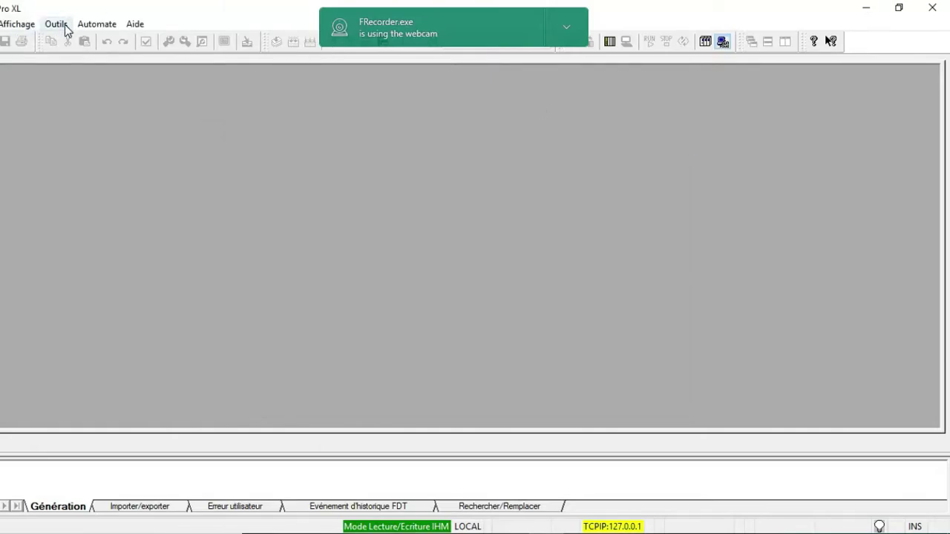
{"action": "left_click", "coordinate": [63, 26]}
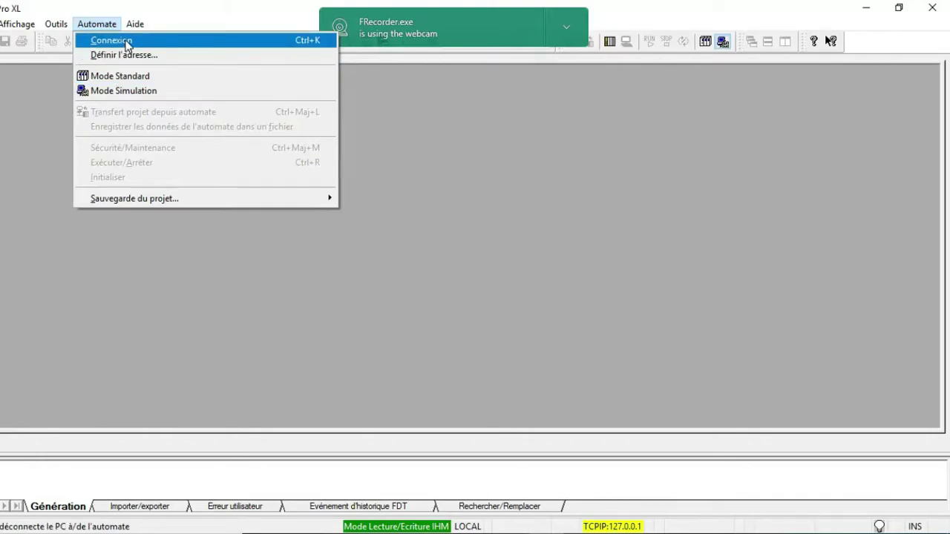
{"action": "left_click", "coordinate": [583, 183]}
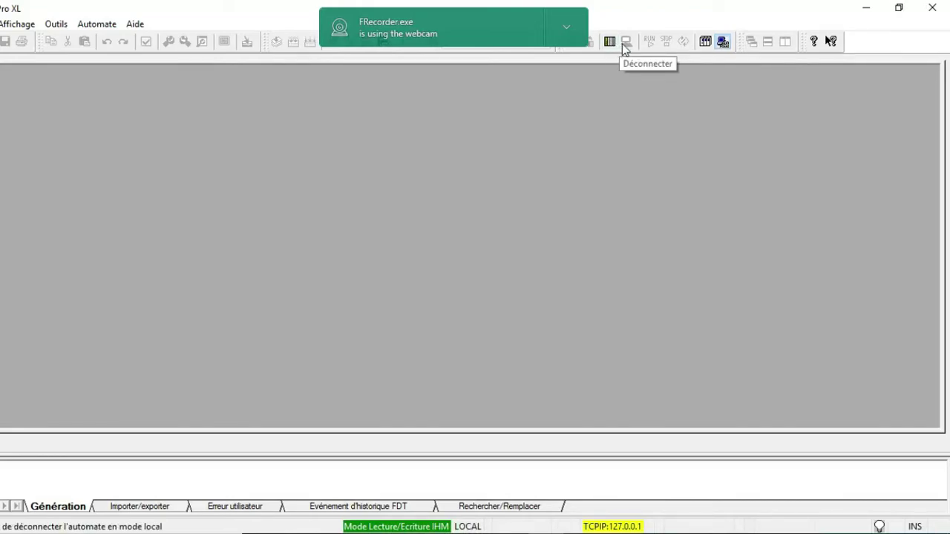
{"action": "left_click", "coordinate": [706, 44]}
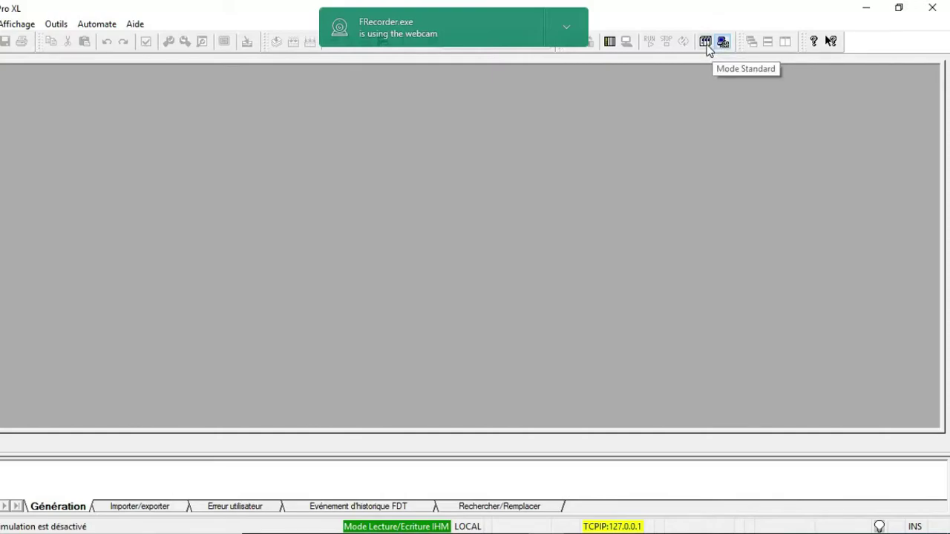
{"action": "left_click", "coordinate": [136, 26]}
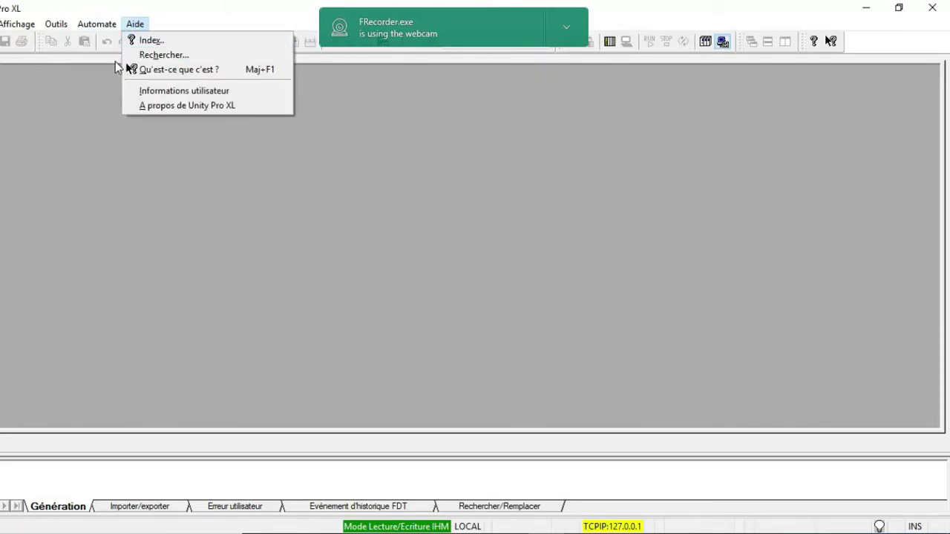
Create a new project for a Modicon M340 PLC with the BMX P34 2020 processor
{"action": "mouse_move", "coordinate": [1, 23]}
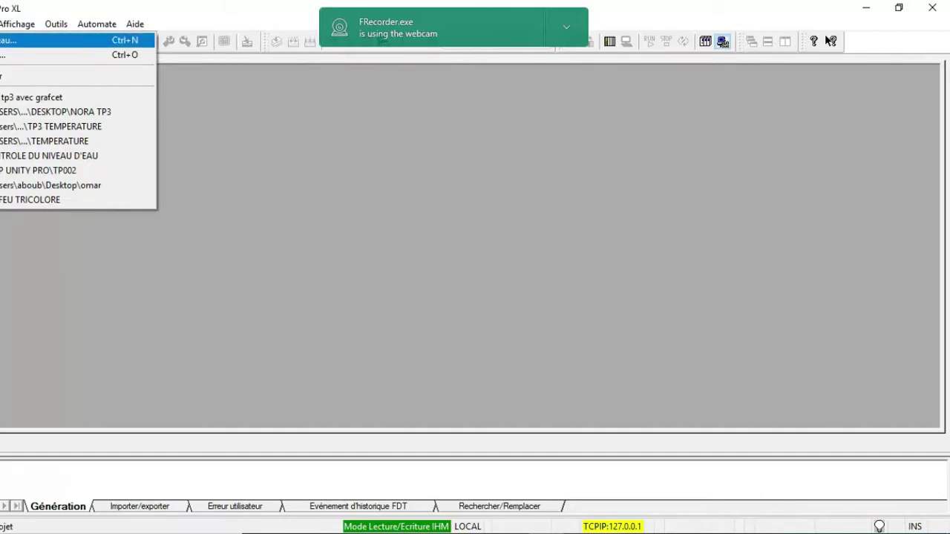
{"action": "left_click", "coordinate": [1, 40]}
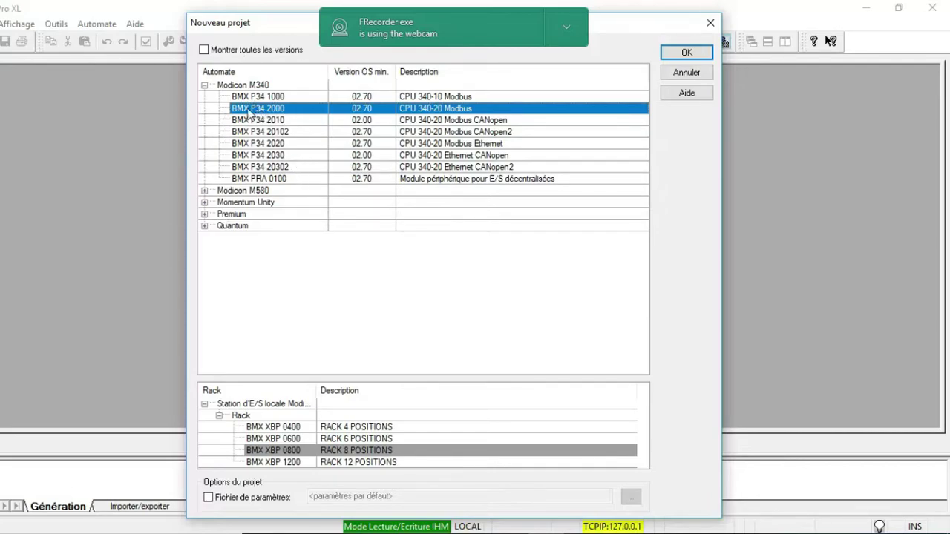
{"action": "left_click", "coordinate": [262, 144]}
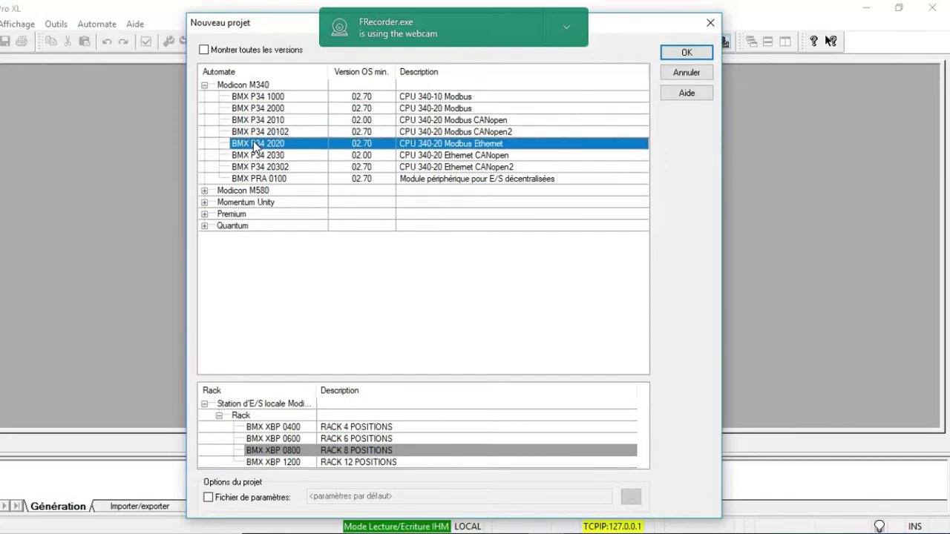
{"action": "double_click", "coordinate": [254, 143]}
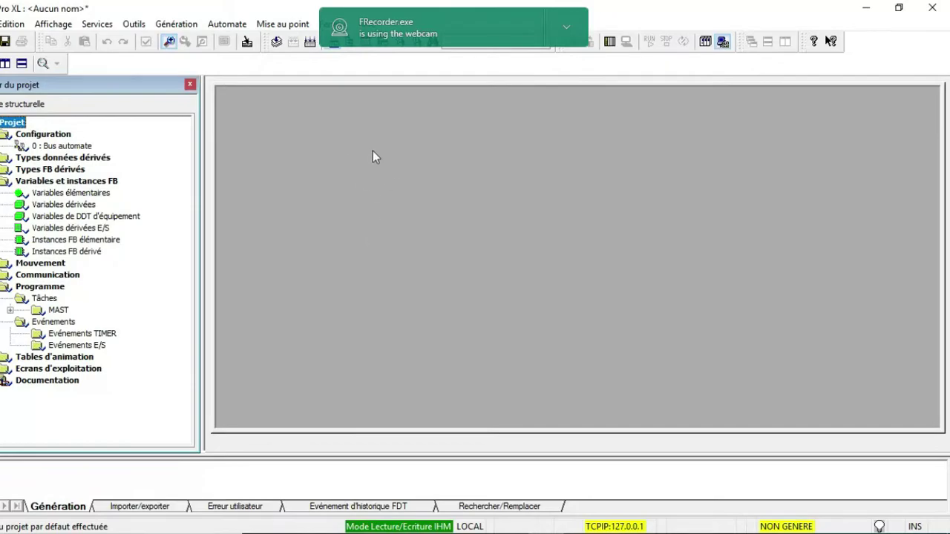
Open the project's hardware configuration and inspect slots 1 to 5 of the PLC rack
{"action": "double_click", "coordinate": [32, 135]}
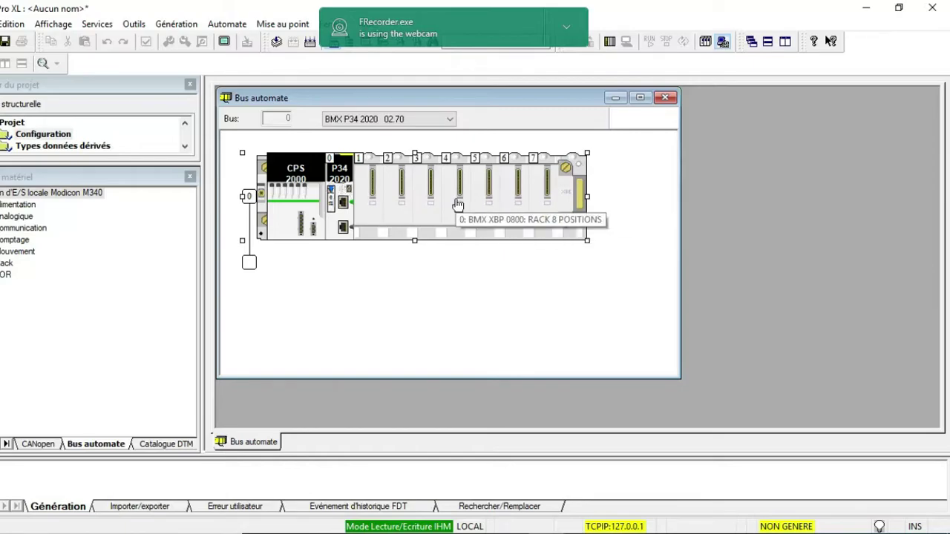
{"action": "left_click", "coordinate": [359, 186]}
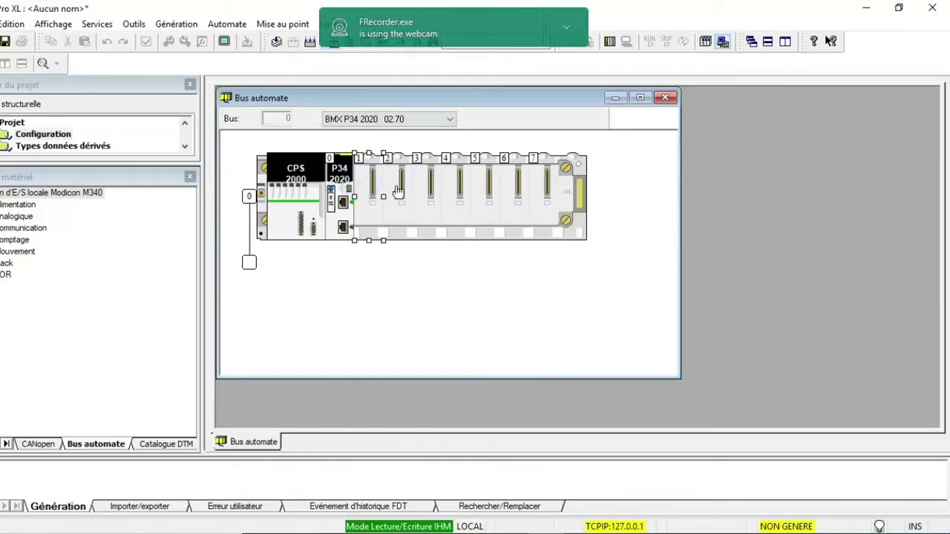
{"action": "left_click", "coordinate": [397, 189]}
{"action": "left_click", "coordinate": [426, 192]}
{"action": "left_click", "coordinate": [455, 189]}
{"action": "left_click", "coordinate": [483, 194]}
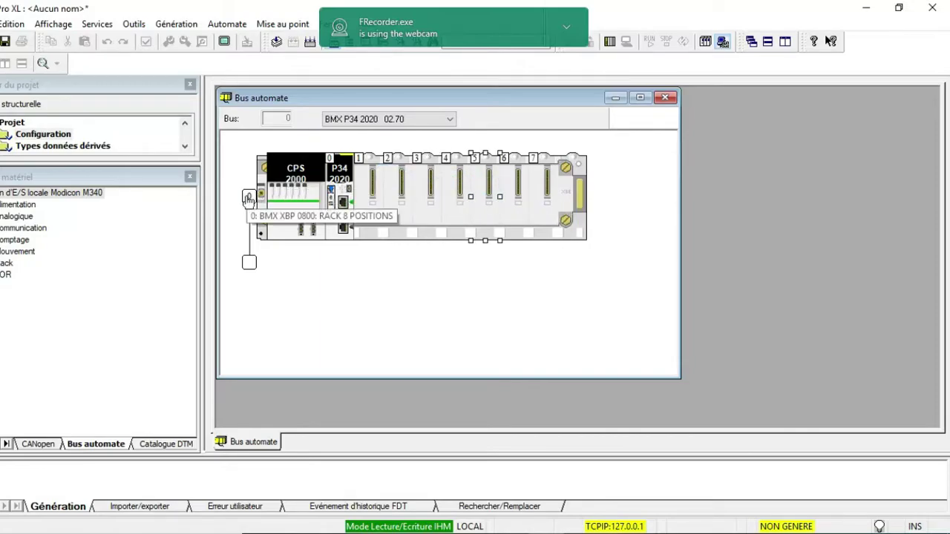
Add a 4-position BMX XBP 0400 rack to the PLC bus at topological address 1
{"action": "double_click", "coordinate": [251, 266]}
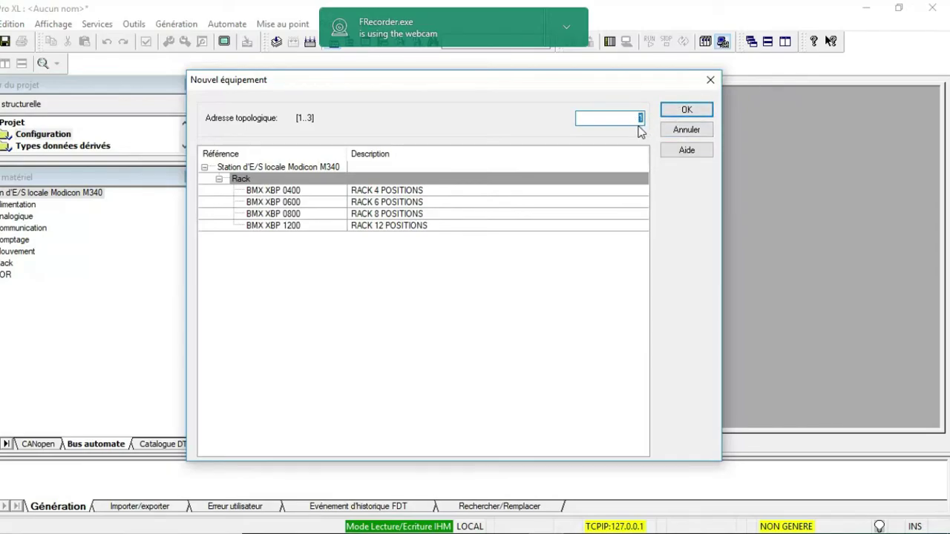
{"action": "left_click", "coordinate": [691, 115]}
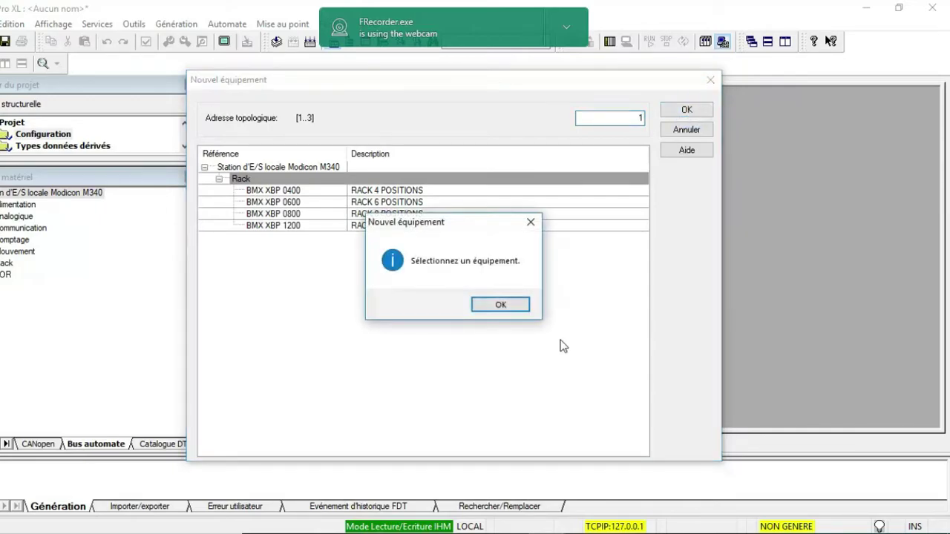
{"action": "left_click", "coordinate": [500, 305]}
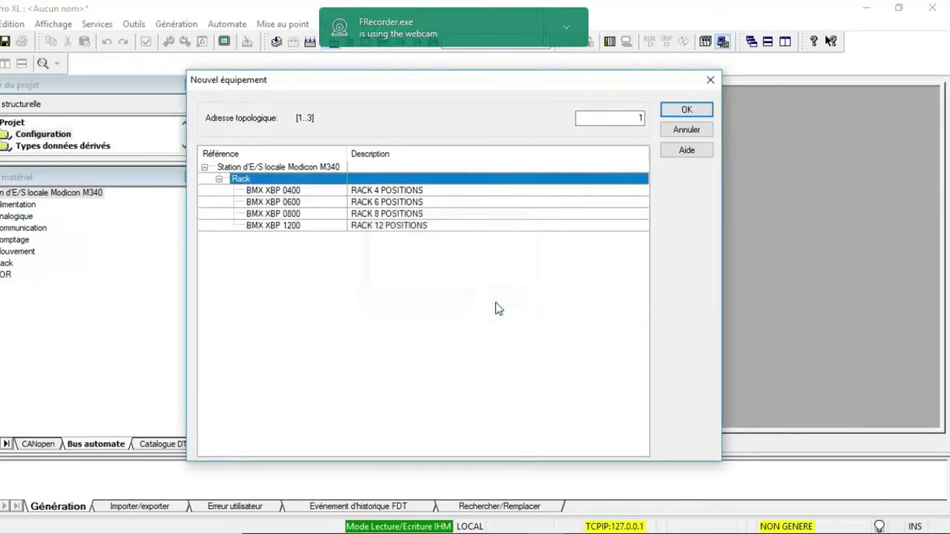
{"action": "left_click", "coordinate": [258, 191]}
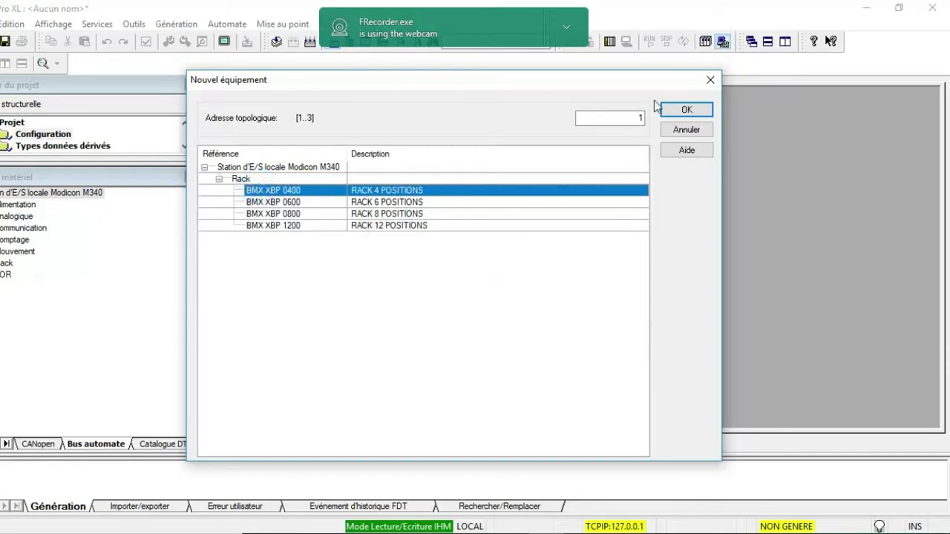
{"action": "left_click", "coordinate": [690, 111]}
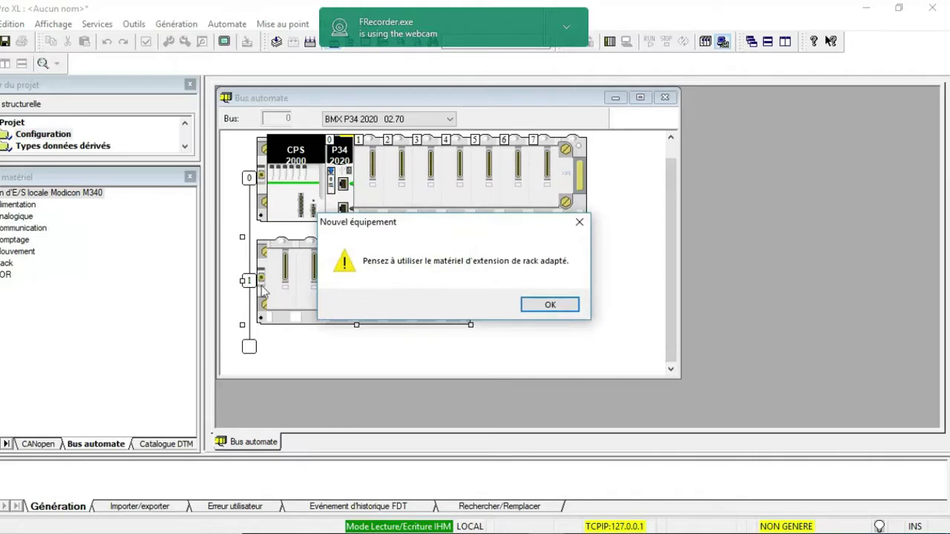
{"action": "left_click", "coordinate": [579, 222]}
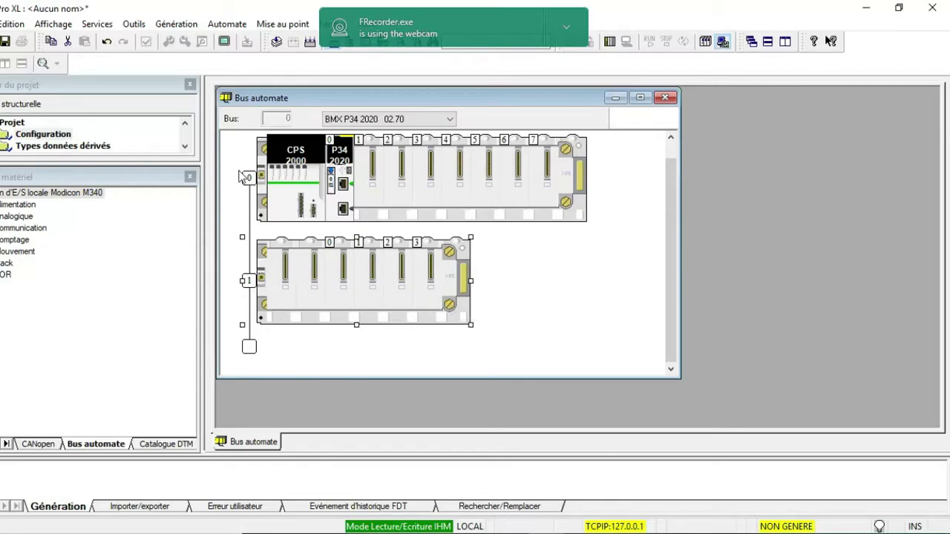
Cut the 4-position rack at address 1 from the PLC bus
{"action": "right_click", "coordinate": [253, 282]}
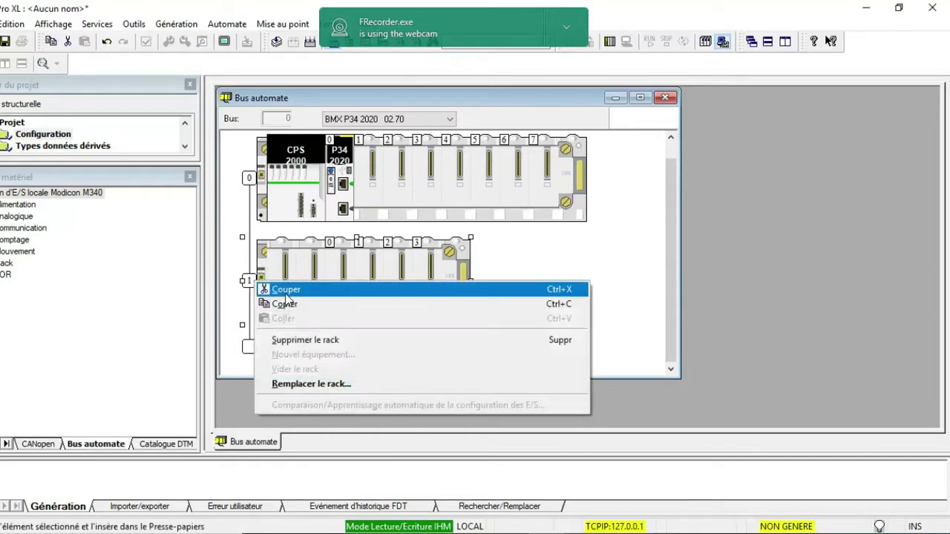
{"action": "left_click", "coordinate": [285, 289]}
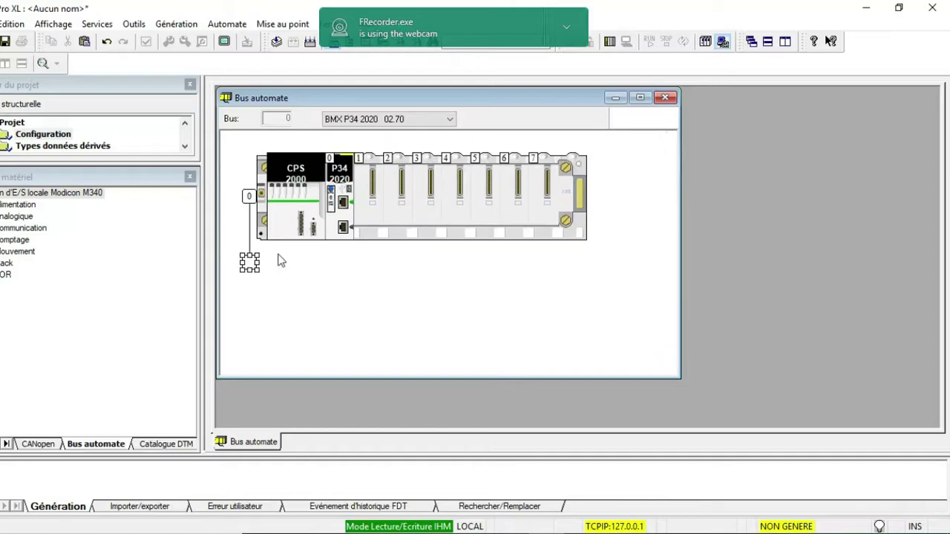
{"action": "left_click", "coordinate": [357, 317]}
Examine the power budget of the CPS 2000 power supply module and close the report
{"action": "left_click", "coordinate": [299, 187]}
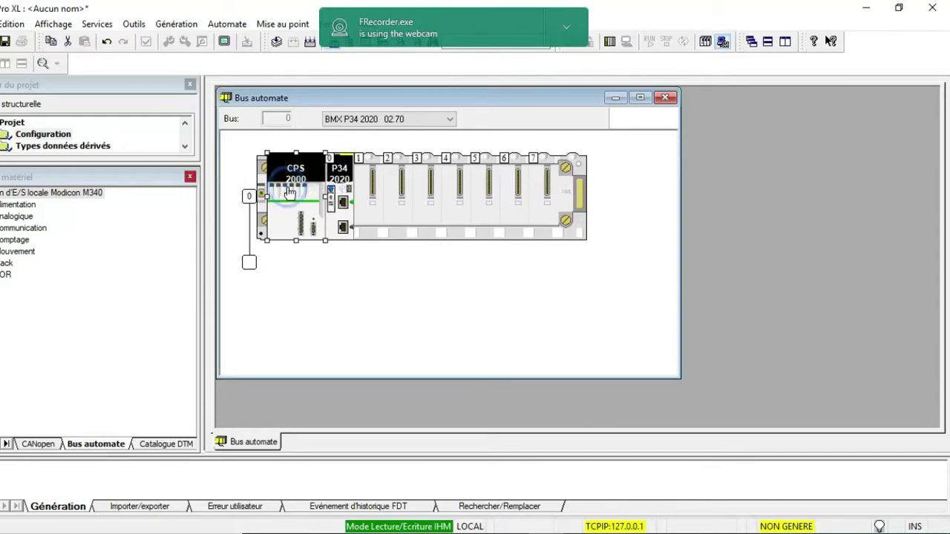
{"action": "right_click", "coordinate": [288, 189]}
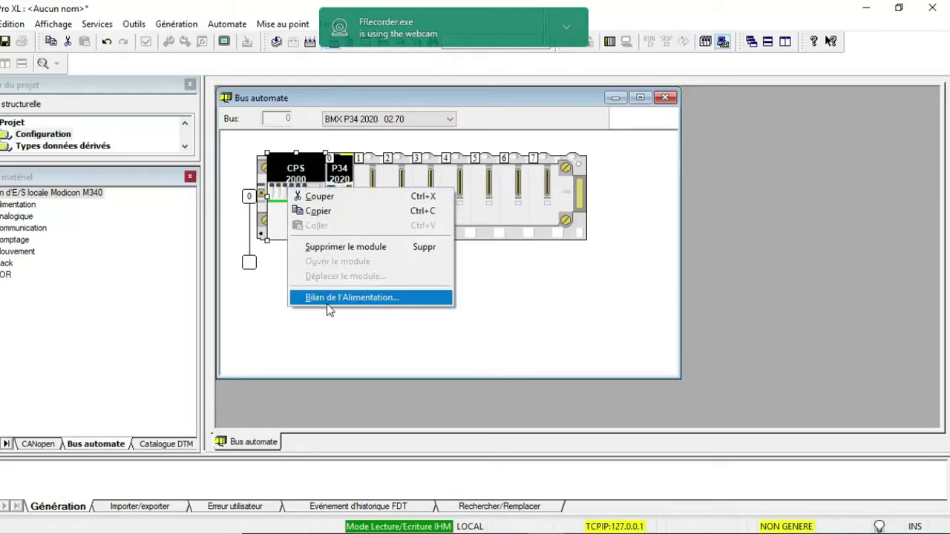
{"action": "left_click", "coordinate": [331, 298]}
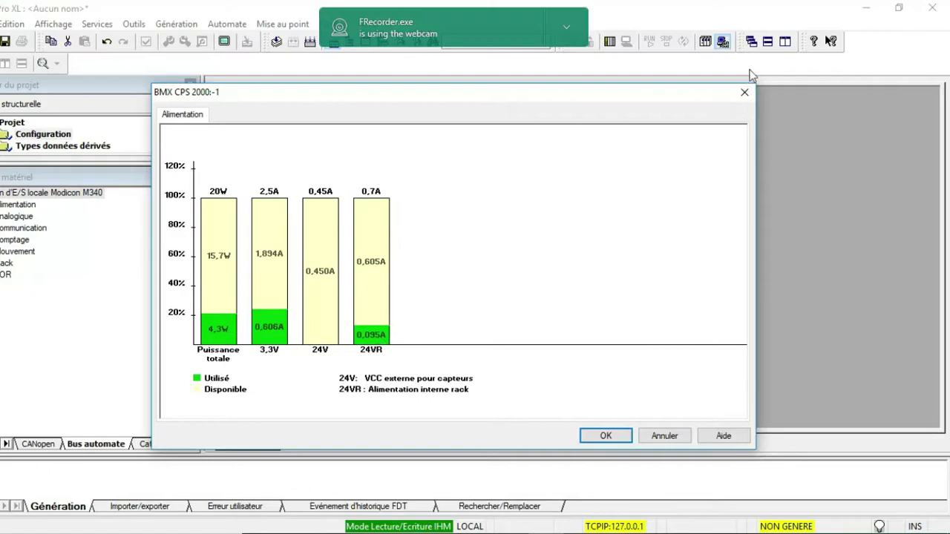
{"action": "left_click", "coordinate": [744, 92]}
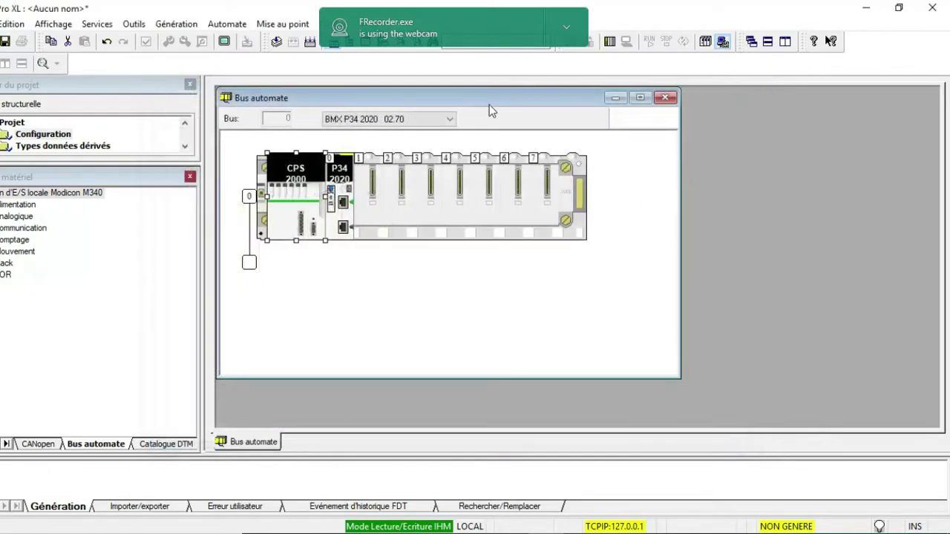
Close the hardware catalogue to give the project browser its full height
{"action": "left_click", "coordinate": [189, 177]}
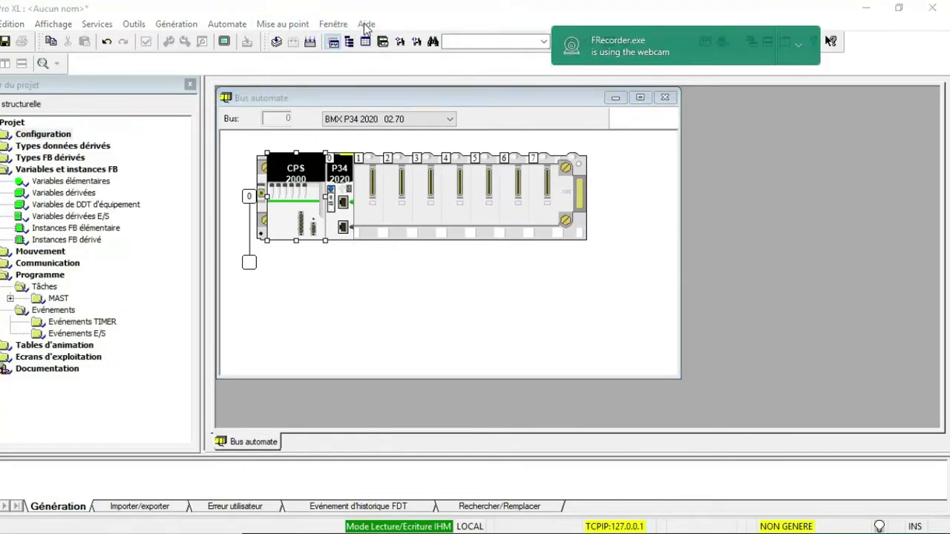
Examine the software's version and registration information and its technical support diagnostic options, then close both dialogs
{"action": "left_click", "coordinate": [365, 25]}
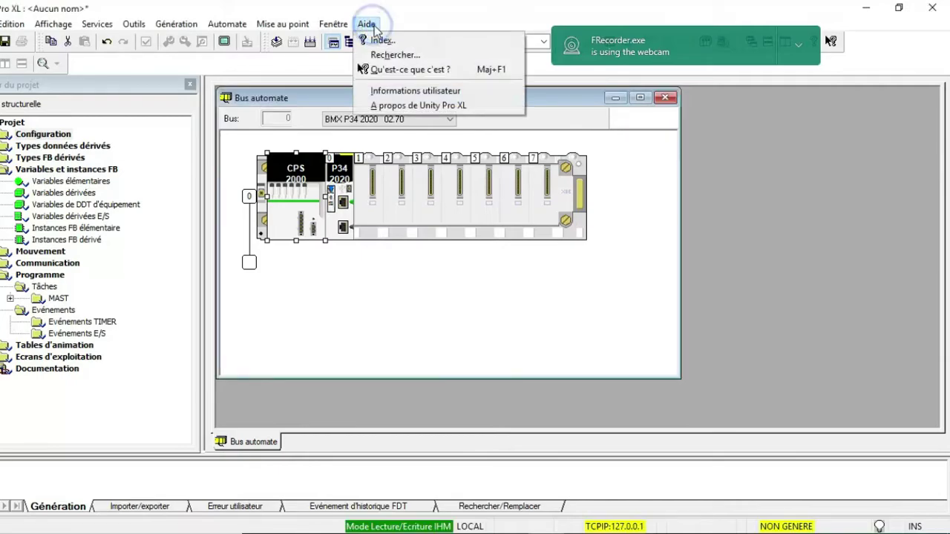
{"action": "left_click", "coordinate": [396, 112]}
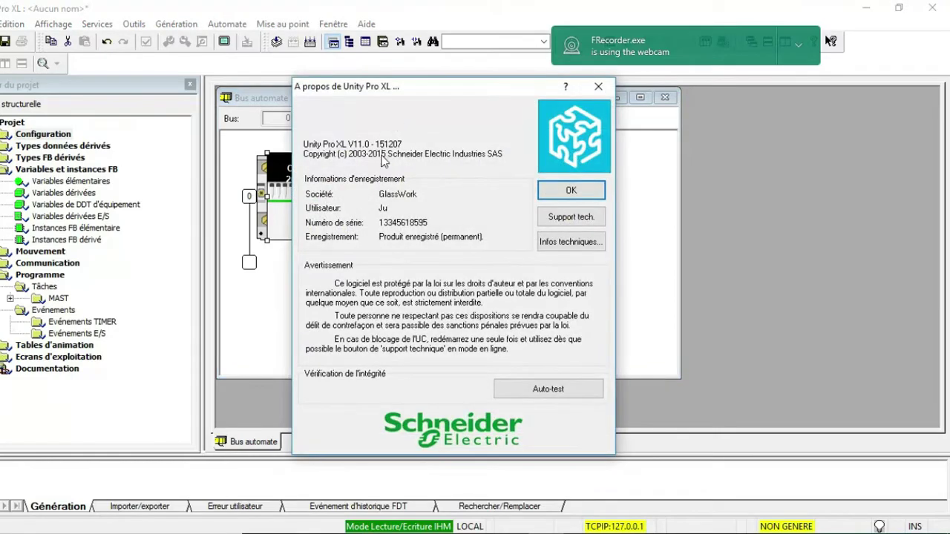
{"action": "left_click", "coordinate": [568, 222]}
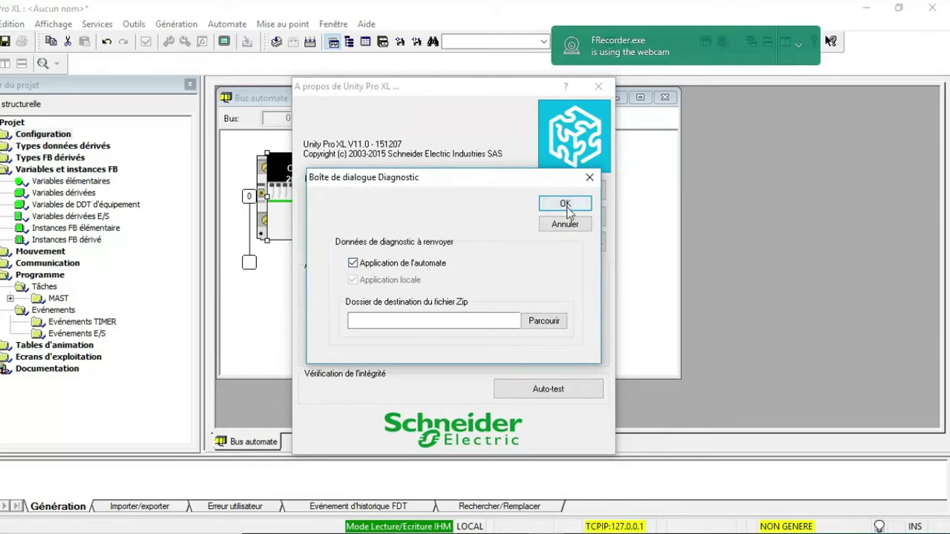
{"action": "left_click", "coordinate": [566, 205]}
{"action": "left_click", "coordinate": [557, 303]}
{"action": "left_click", "coordinate": [589, 177]}
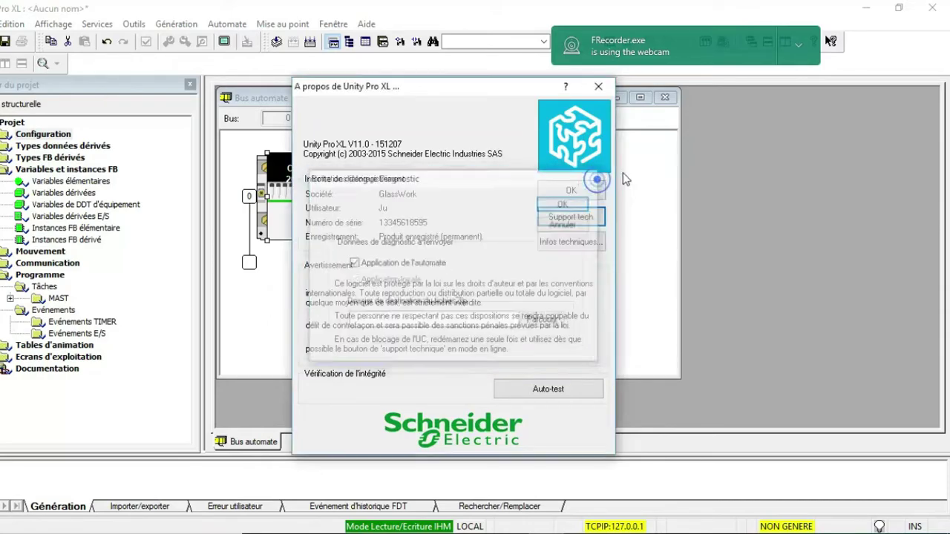
{"action": "left_click", "coordinate": [598, 86]}
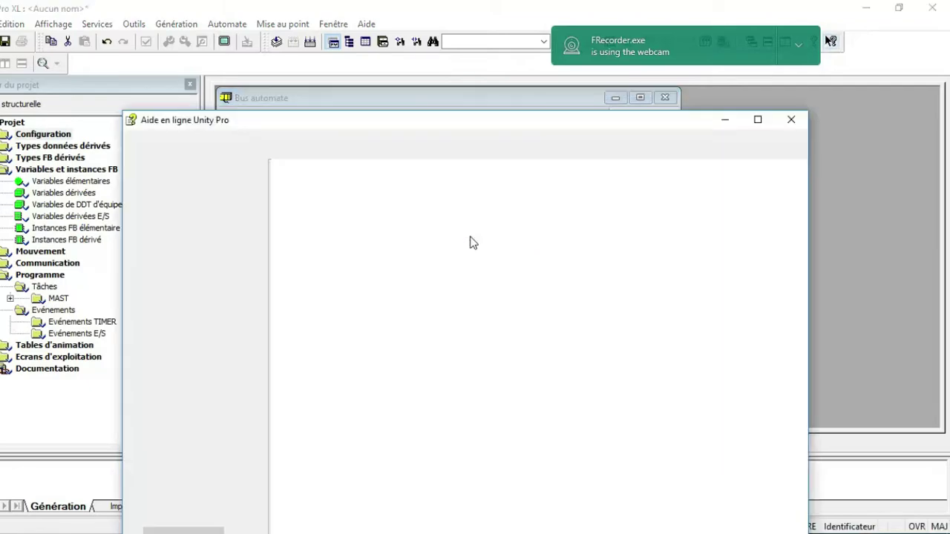
Browse the online help contents under Logiciel Unity Pro down to the language reference topics, then close the help
{"action": "left_click_drag", "start_coordinate": [383, 128], "coordinate": [380, 34]}
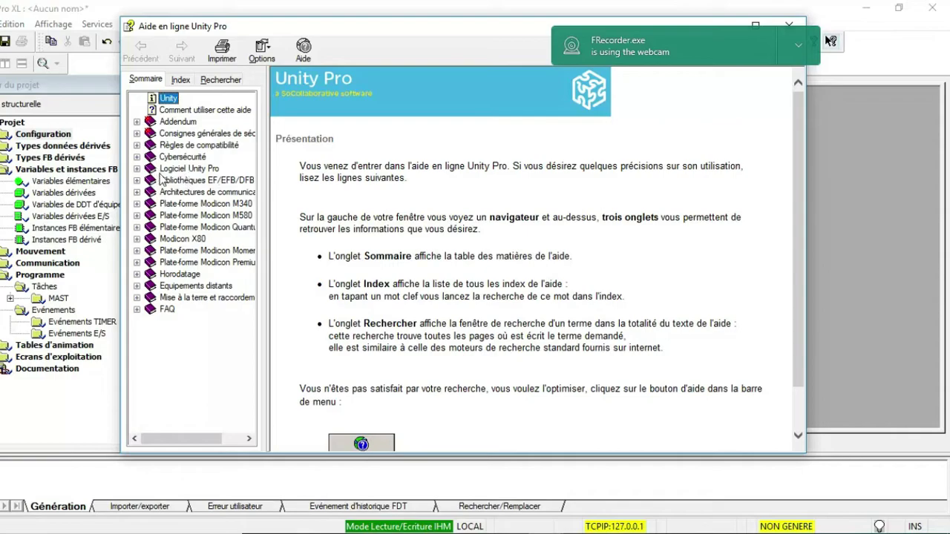
{"action": "left_click", "coordinate": [137, 169]}
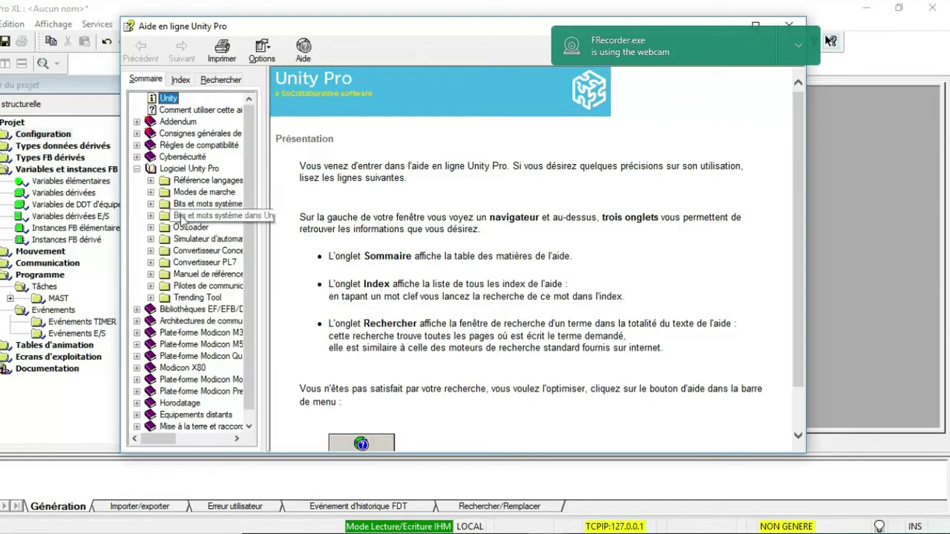
{"action": "left_click", "coordinate": [151, 181]}
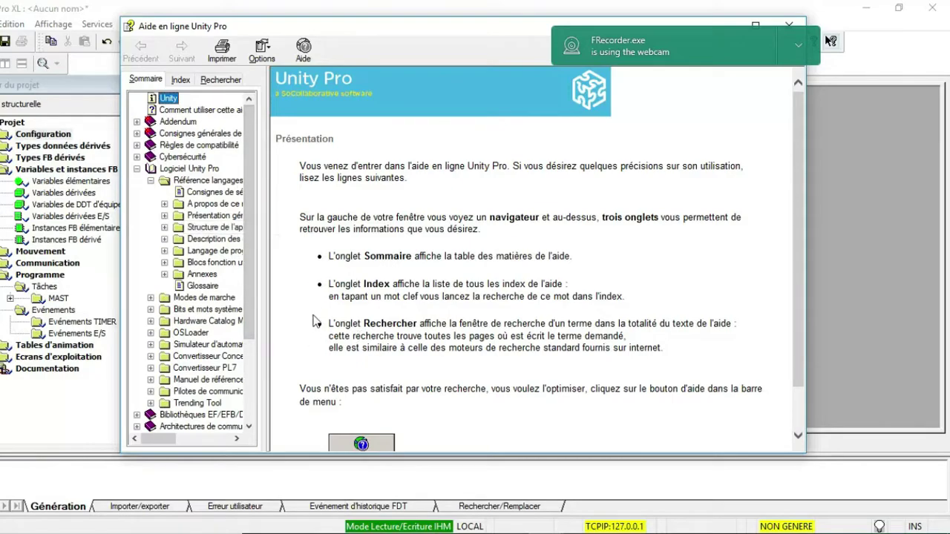
{"action": "left_click_drag", "start_coordinate": [511, 24], "coordinate": [442, 181]}
{"action": "left_click", "coordinate": [725, 188]}
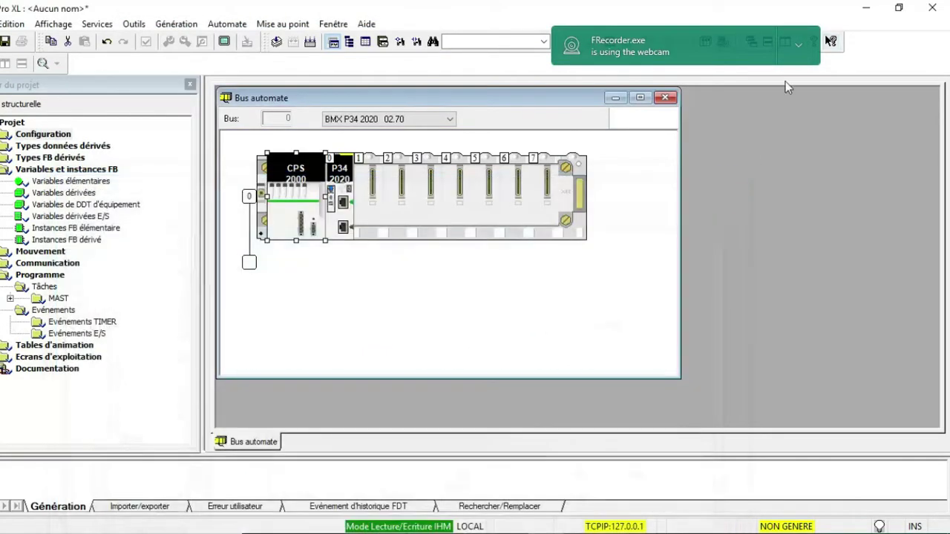
{"action": "left_click", "coordinate": [798, 44]}
{"action": "left_click", "coordinate": [748, 233]}
Add a BMX DDI 1602 discrete input module (16 inputs, 24 Vdc sink) to slot 1 of the rack
{"action": "double_click", "coordinate": [363, 207]}
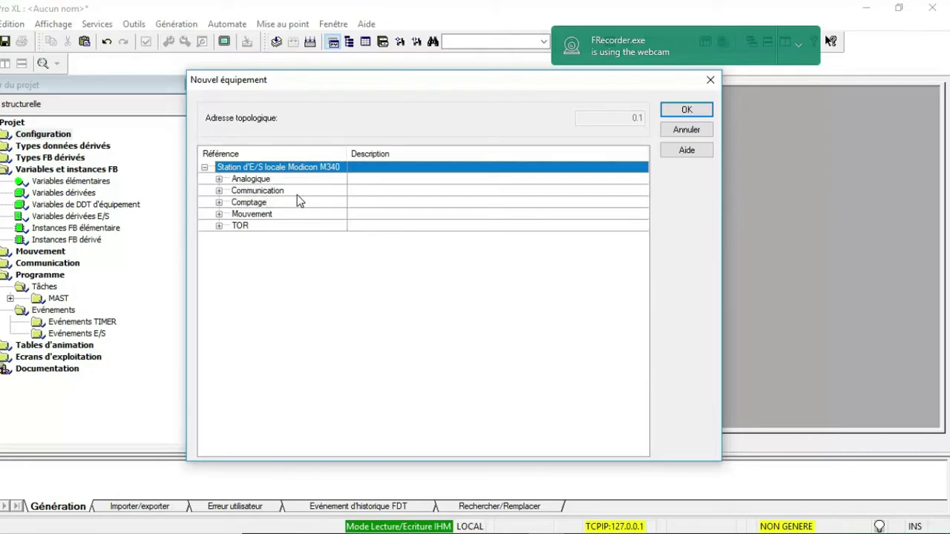
{"action": "left_click", "coordinate": [219, 226]}
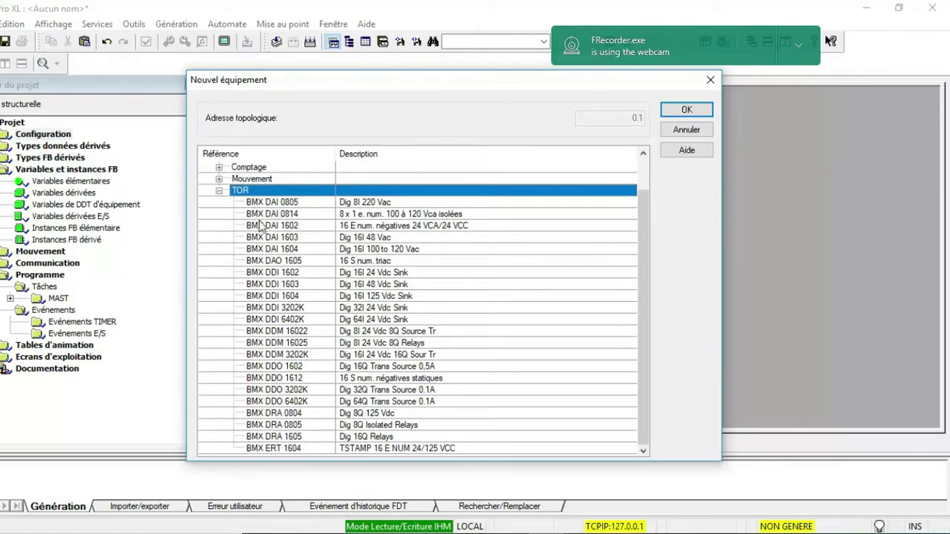
{"action": "left_click", "coordinate": [252, 202]}
{"action": "double_click", "coordinate": [297, 272]}
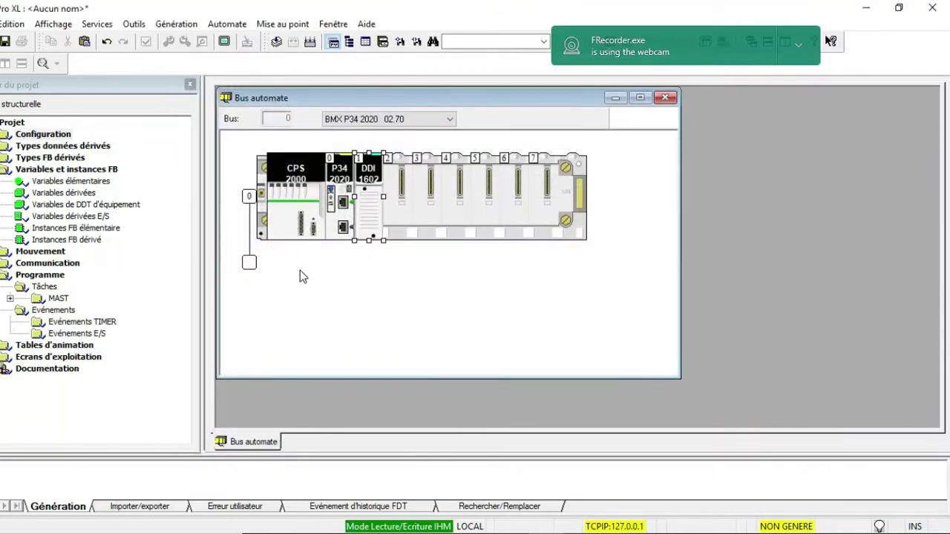
Add a BMX DRA 1605 discrete output module (16 relay outputs) to slot 2 of the rack
{"action": "double_click", "coordinate": [393, 205]}
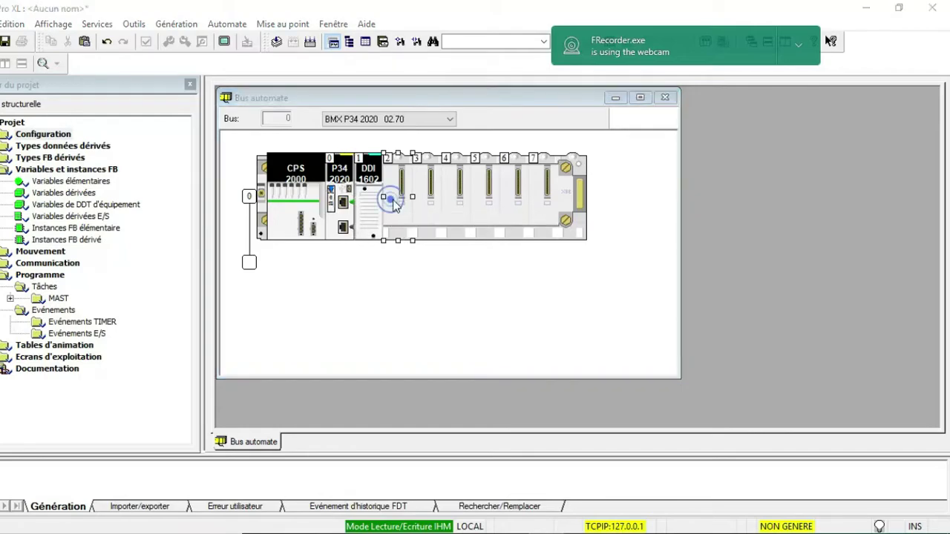
{"action": "left_click", "coordinate": [218, 225]}
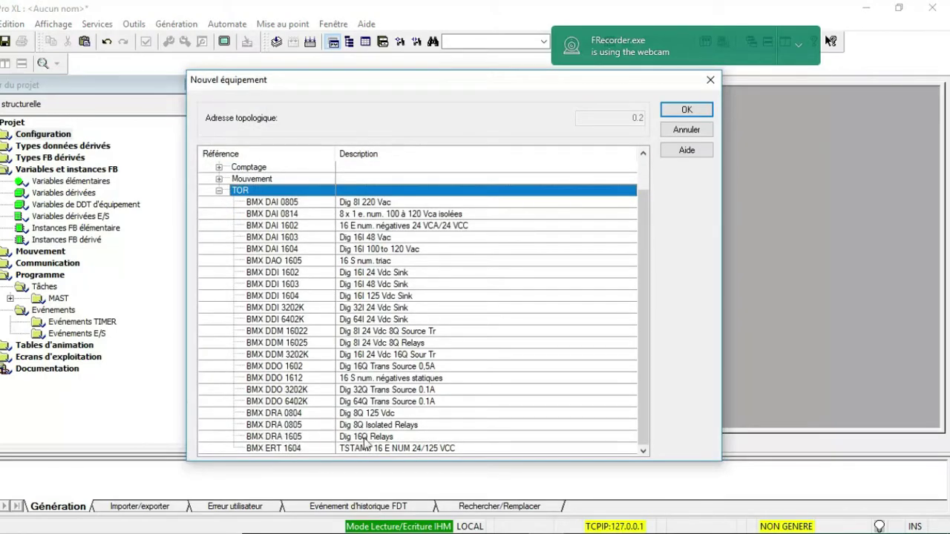
{"action": "double_click", "coordinate": [296, 438]}
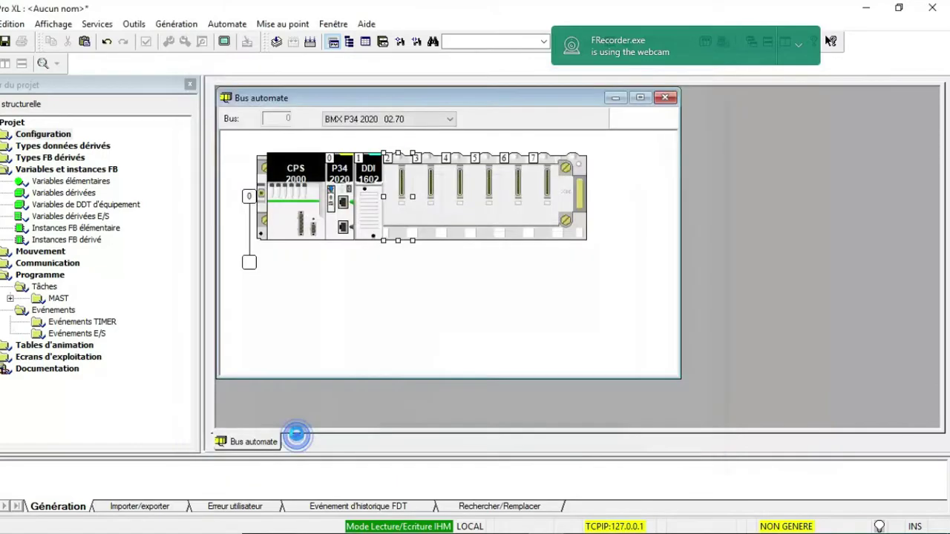
Open the BMX DDI 1602 module in slot 1 and examine its specifications and visual indicators
{"action": "left_click", "coordinate": [364, 197]}
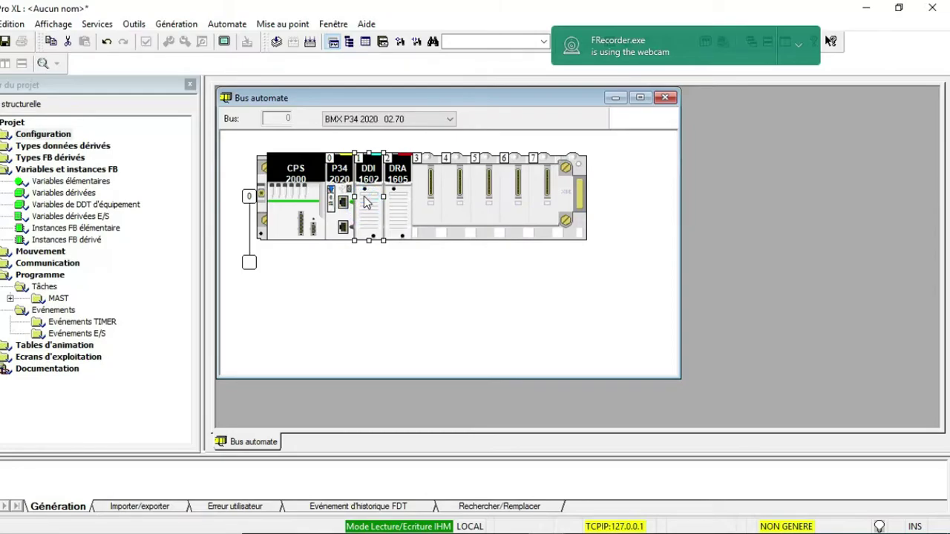
{"action": "double_click", "coordinate": [382, 177]}
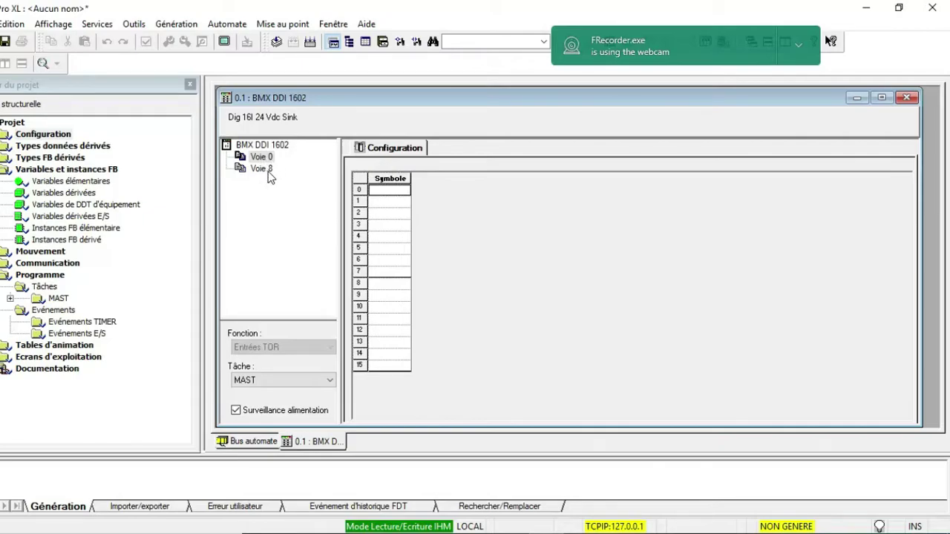
{"action": "left_click", "coordinate": [282, 146]}
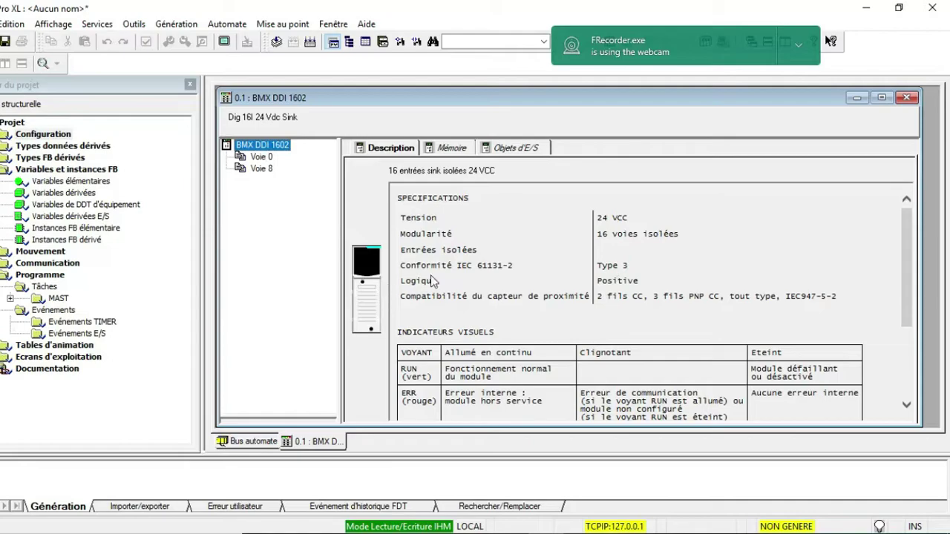
{"action": "scroll", "coordinate": [462, 295], "scroll_direction": "down", "scroll_amount": 1}
{"action": "scroll", "coordinate": [461, 295], "scroll_direction": "down", "scroll_amount": 1}
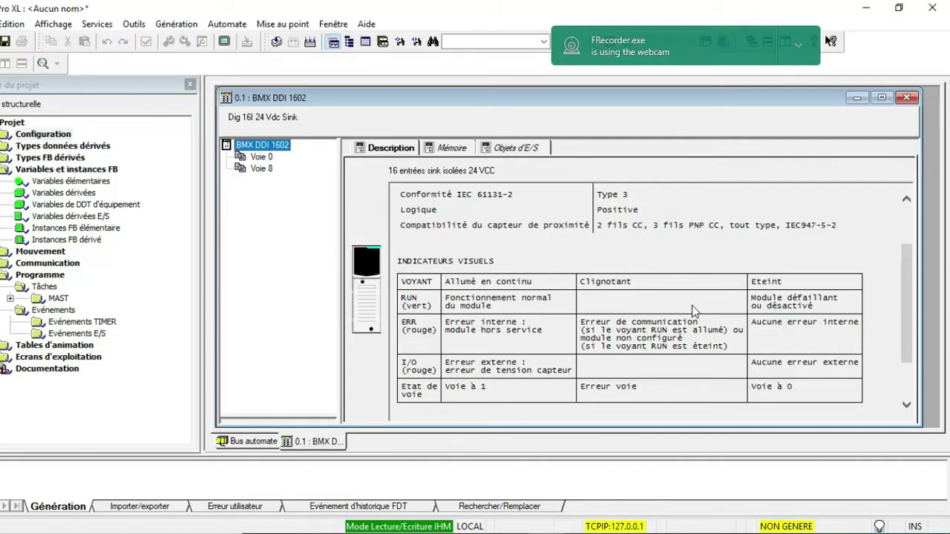
List the implicit %I objects of the BMX DDI 1602 module in the I/O objects grid
{"action": "left_click", "coordinate": [521, 148]}
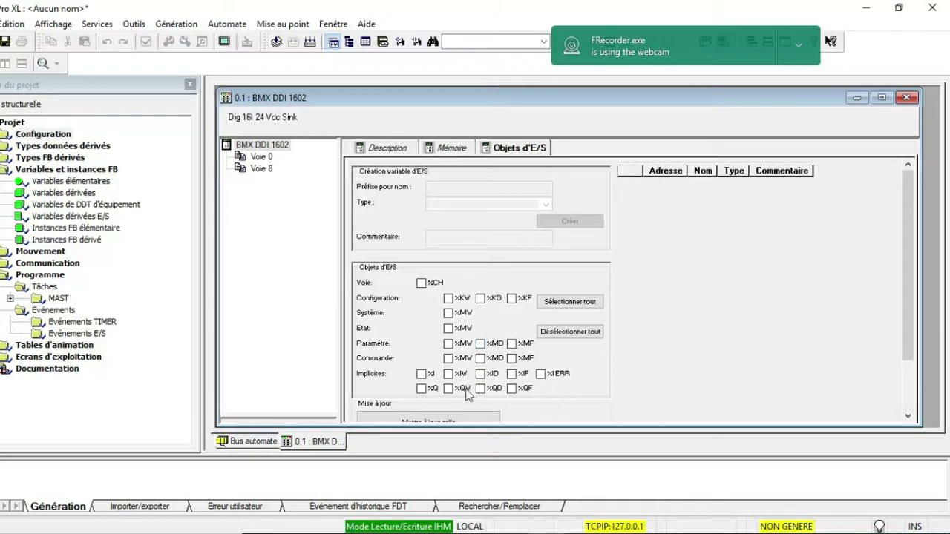
{"action": "left_click", "coordinate": [421, 373]}
{"action": "left_click", "coordinate": [427, 420]}
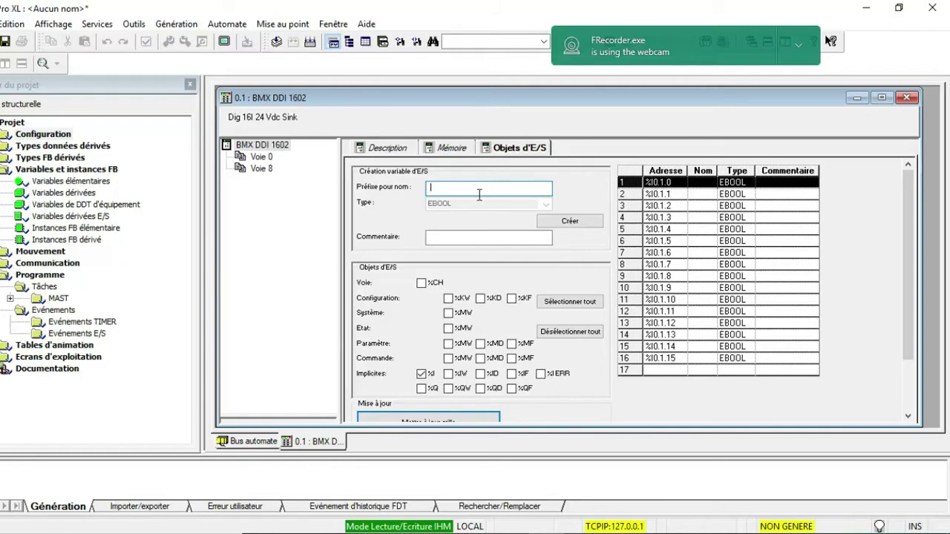
{"action": "left_click", "coordinate": [455, 188]}
Minimise the BMX DDI 1602 window, then reopen it maximised and close it to return to the PLC bus
{"action": "left_click", "coordinate": [856, 97]}
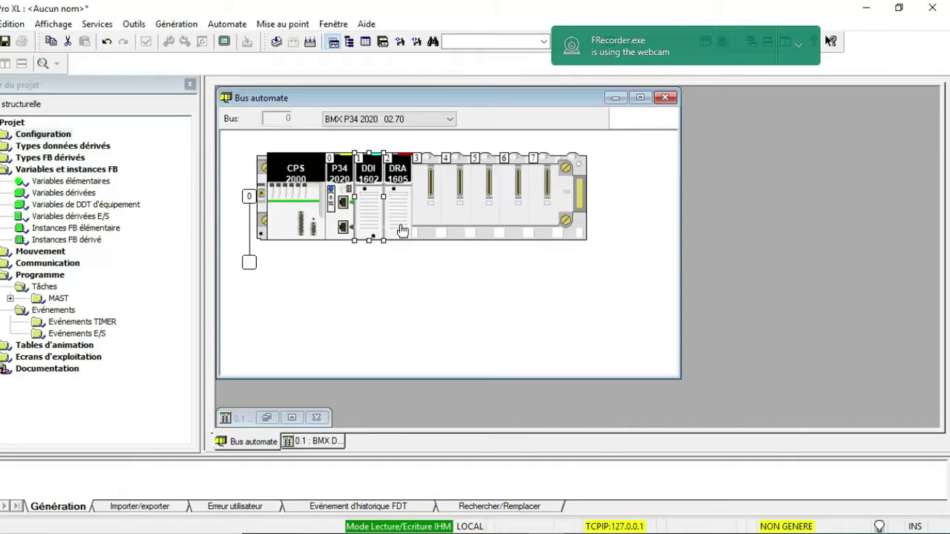
{"action": "left_click", "coordinate": [315, 443]}
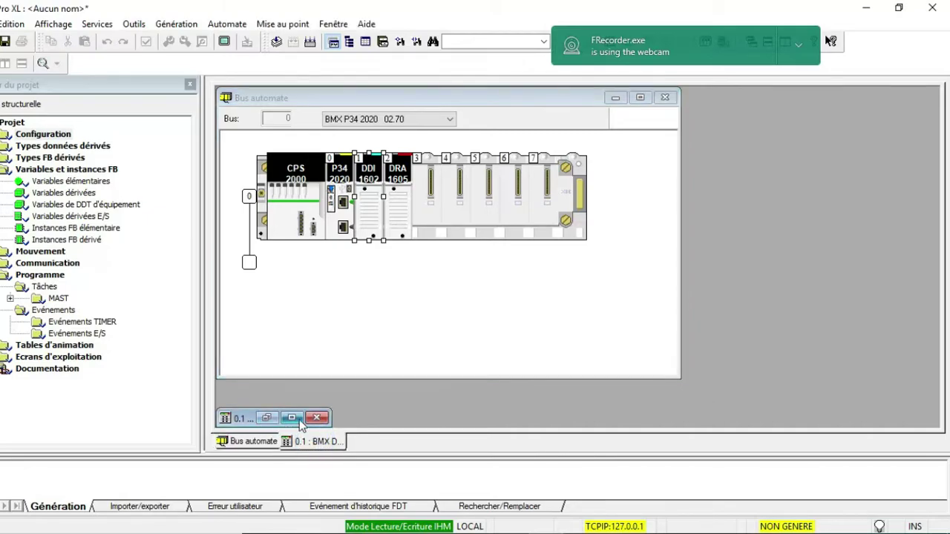
{"action": "left_click", "coordinate": [293, 418]}
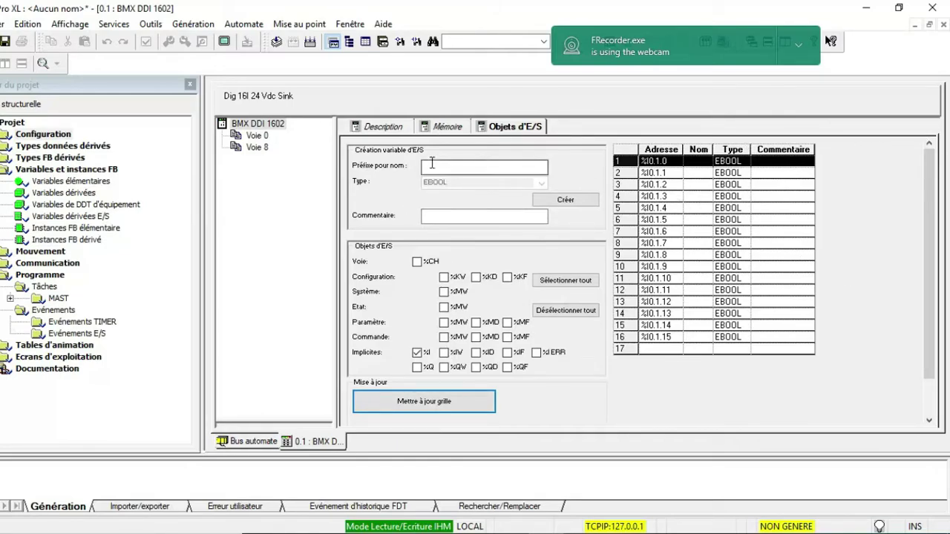
{"action": "left_click", "coordinate": [470, 173]}
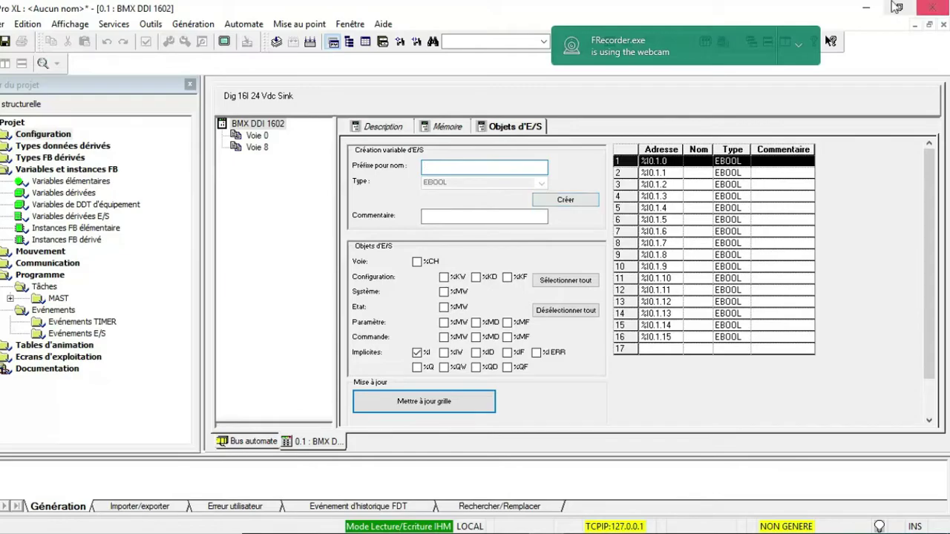
{"action": "left_click", "coordinate": [943, 25]}
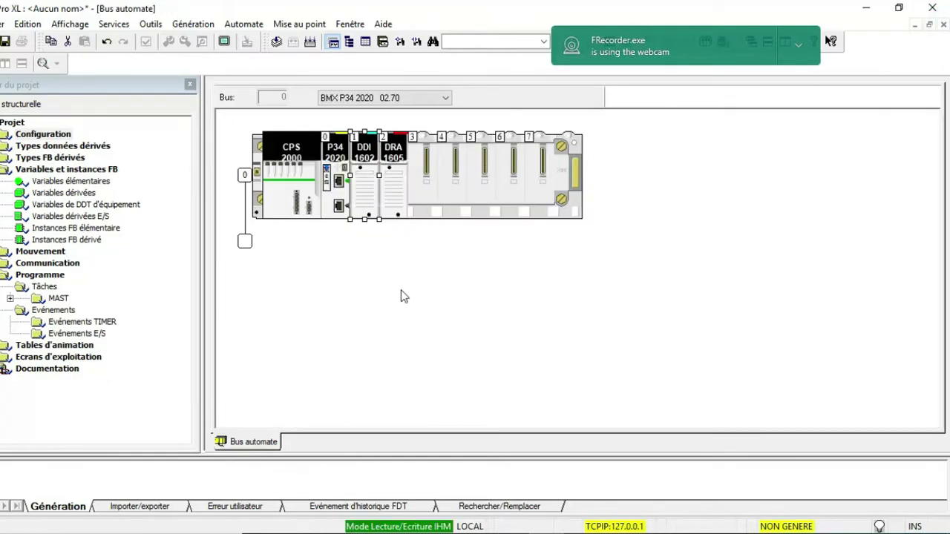
Open the BMX DRA 1605 module in slot 2 and examine its specifications and visual indicators
{"action": "left_click", "coordinate": [393, 179], "text": "ctrl"}
{"action": "double_click", "coordinate": [394, 179]}
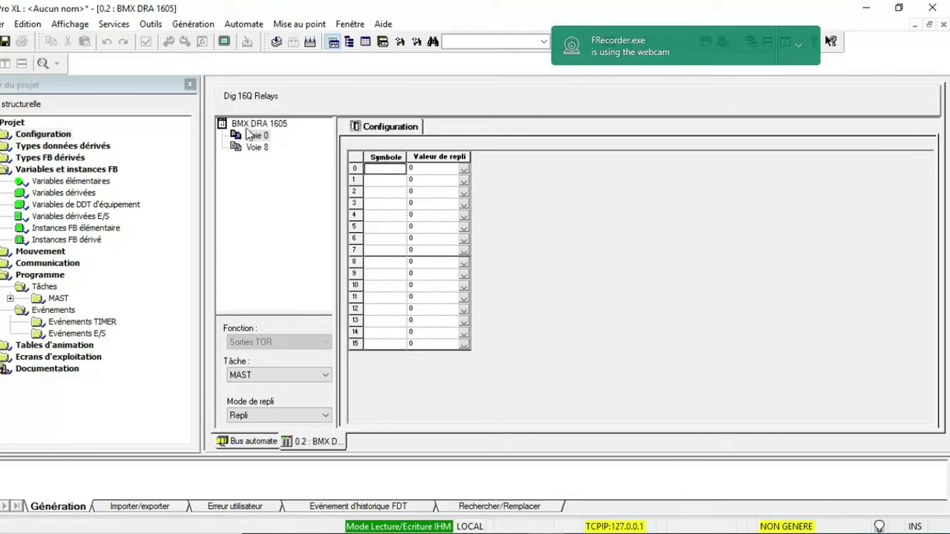
{"action": "left_click", "coordinate": [256, 124]}
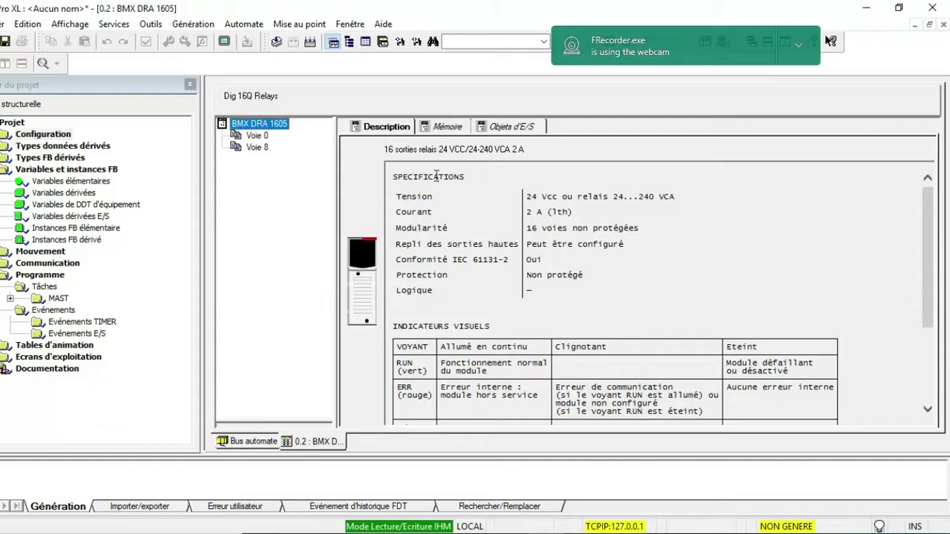
{"action": "scroll", "coordinate": [453, 312], "scroll_direction": "down", "scroll_amount": 3}
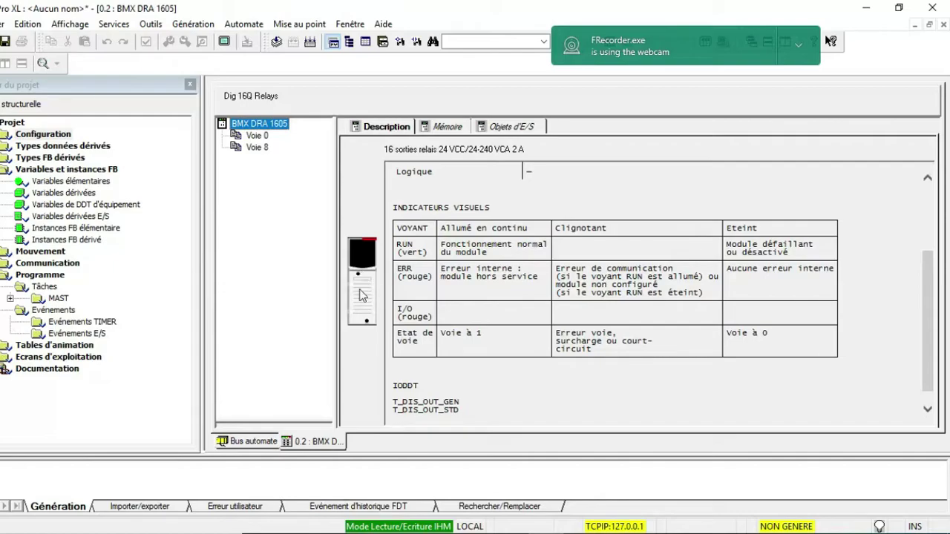
{"action": "scroll", "coordinate": [456, 276], "scroll_direction": "up", "scroll_amount": 3}
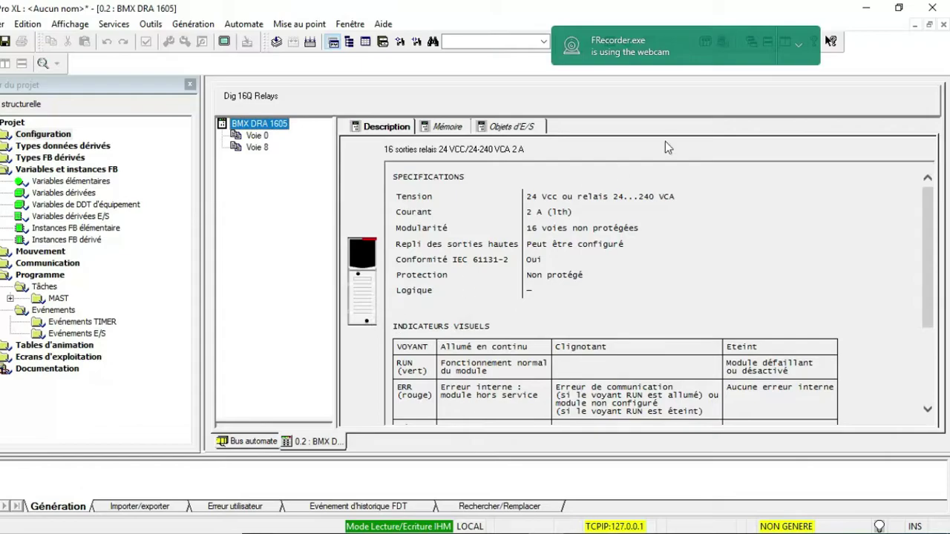
List the implicit %Q objects of the BMX DRA 1605 module in the I/O objects grid and keep its window open
{"action": "left_click", "coordinate": [517, 127]}
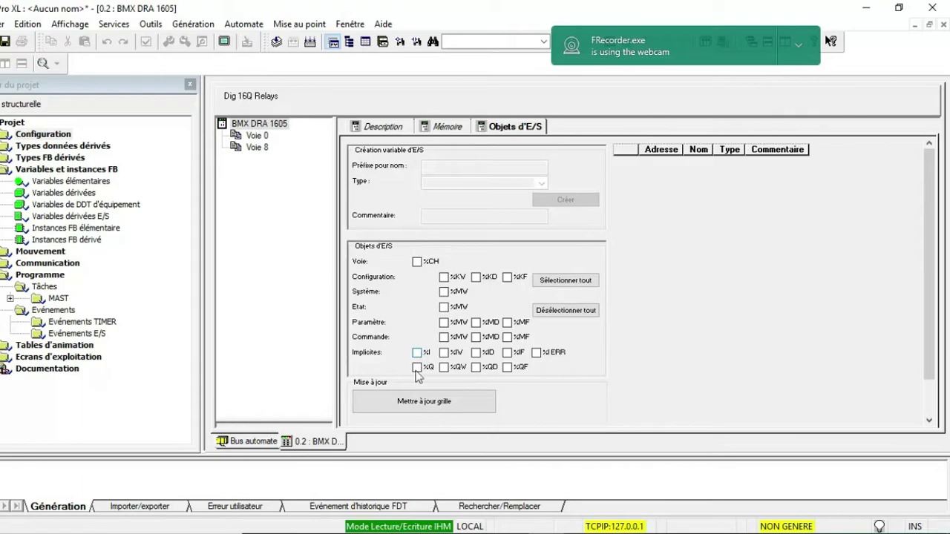
{"action": "left_click", "coordinate": [417, 368]}
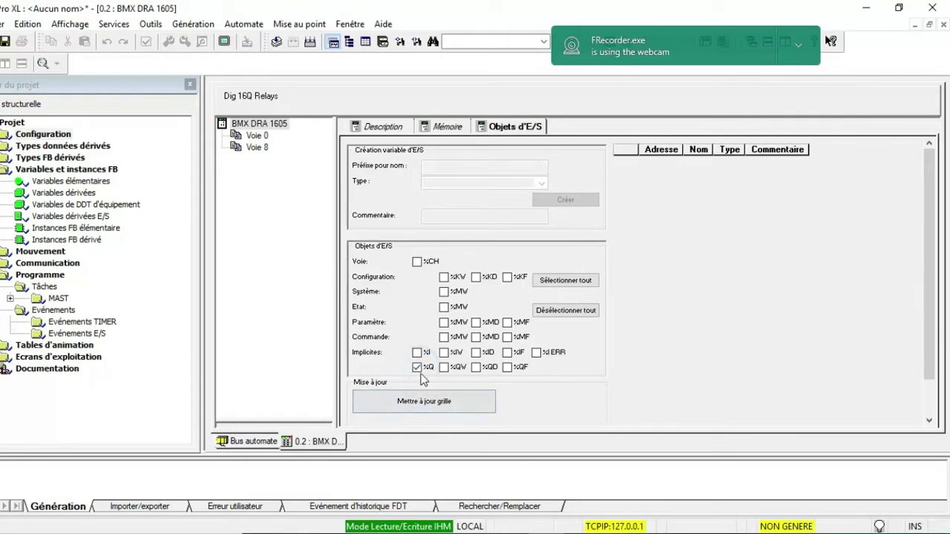
{"action": "left_click", "coordinate": [417, 405]}
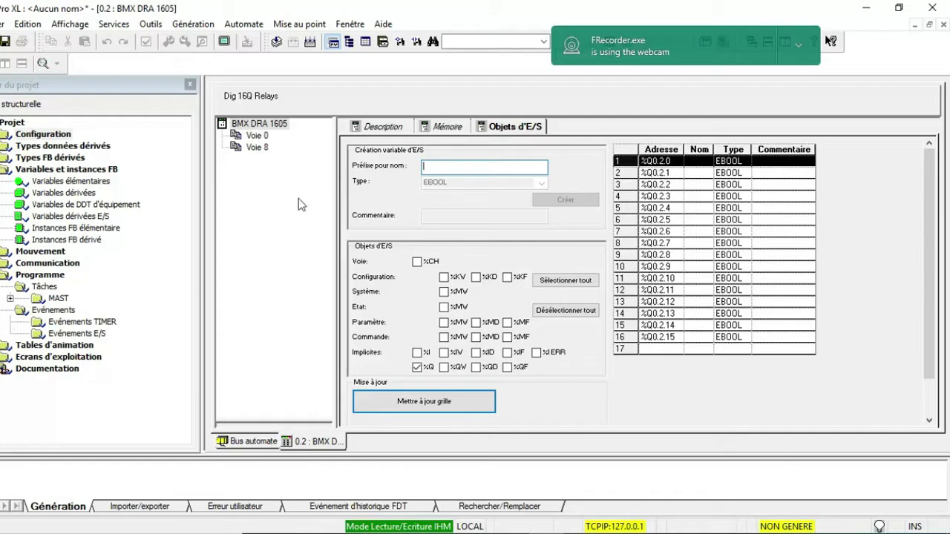
{"action": "left_click", "coordinate": [914, 24]}
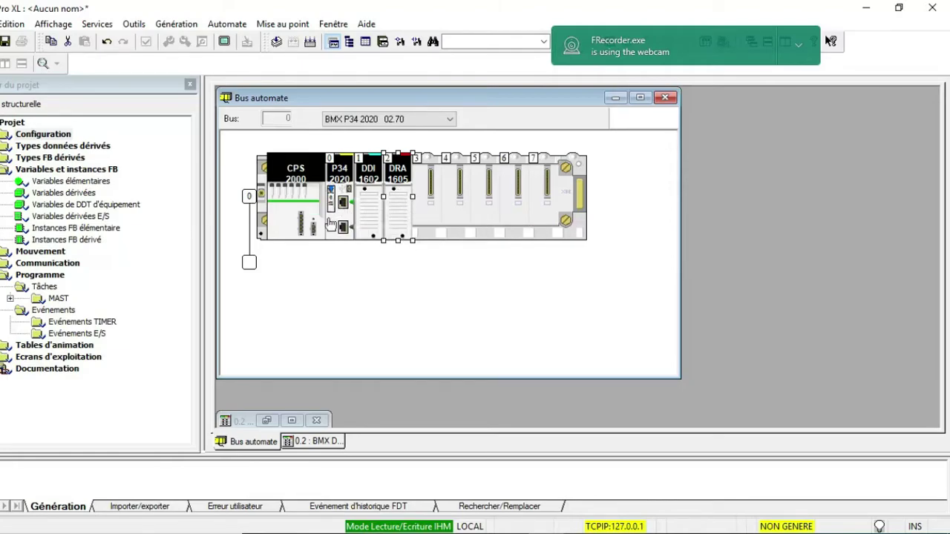
{"action": "left_click", "coordinate": [311, 442]}
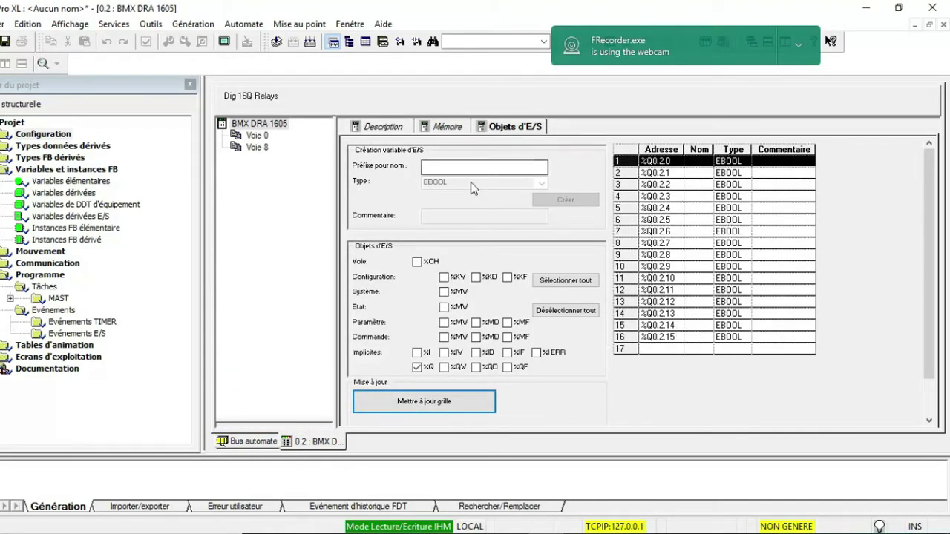
Examine the name prefix and comment fields for the %Q objects, and close the BMX DRA 1605 window
{"action": "left_click", "coordinate": [459, 168]}
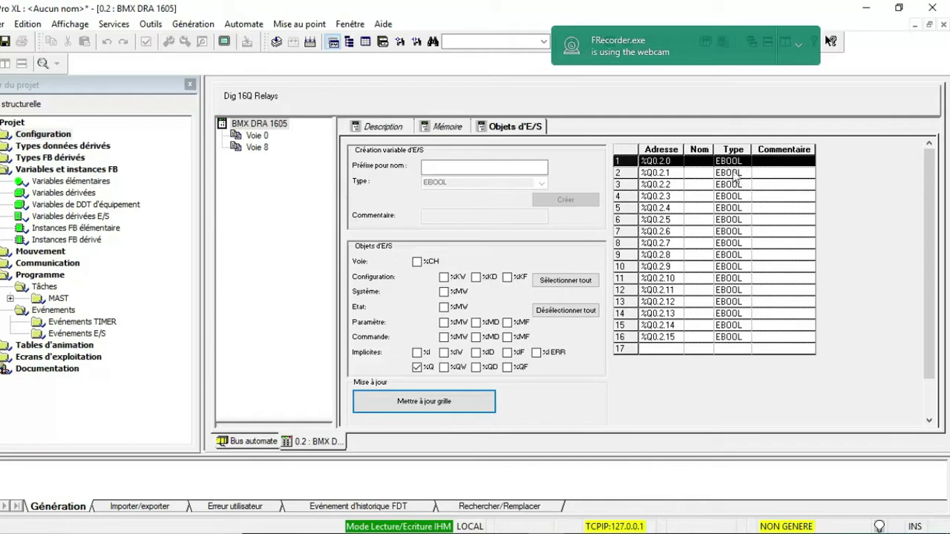
{"action": "left_click", "coordinate": [779, 165]}
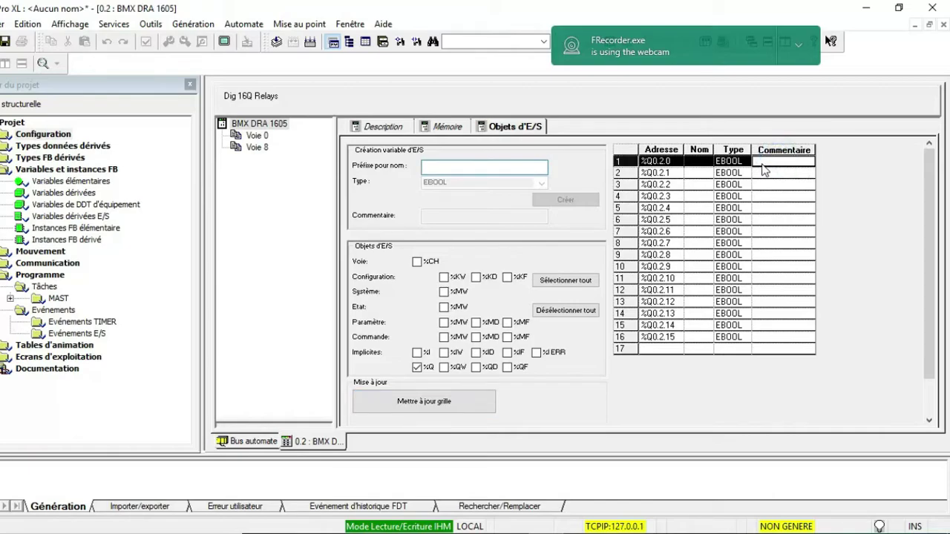
{"action": "left_click", "coordinate": [461, 165]}
{"action": "left_click", "coordinate": [776, 164]}
{"action": "left_click", "coordinate": [943, 25]}
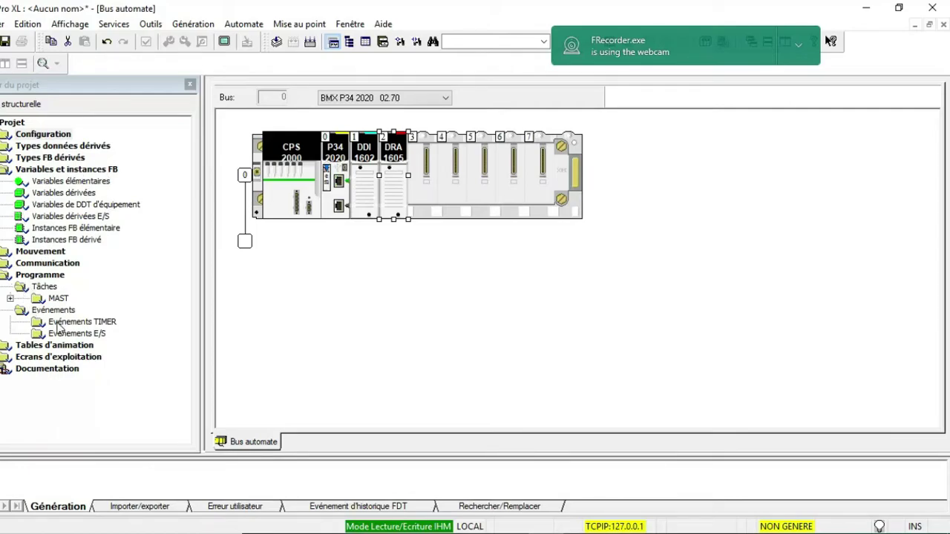
Create a new section named demarrage in the MAST task's Sections folder, with SFC as its language
{"action": "left_click", "coordinate": [10, 299]}
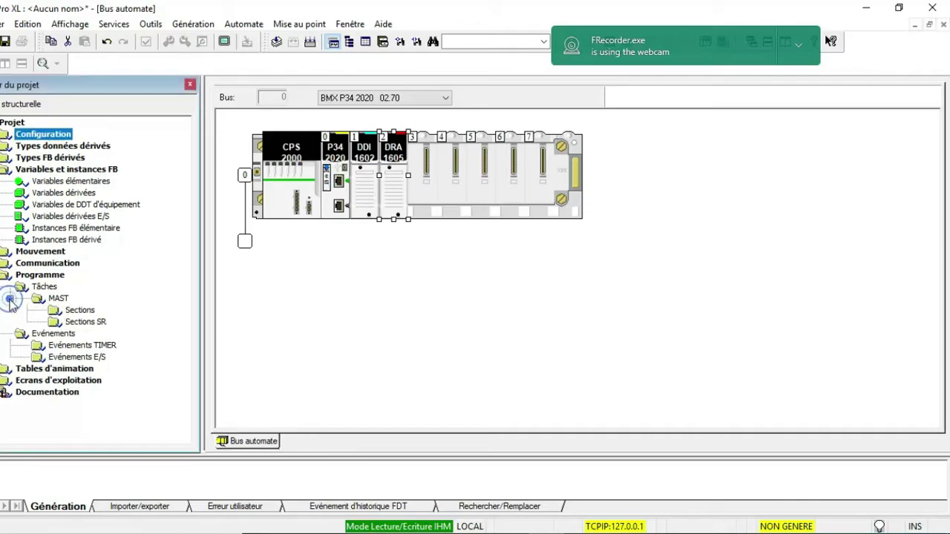
{"action": "left_click", "coordinate": [79, 311]}
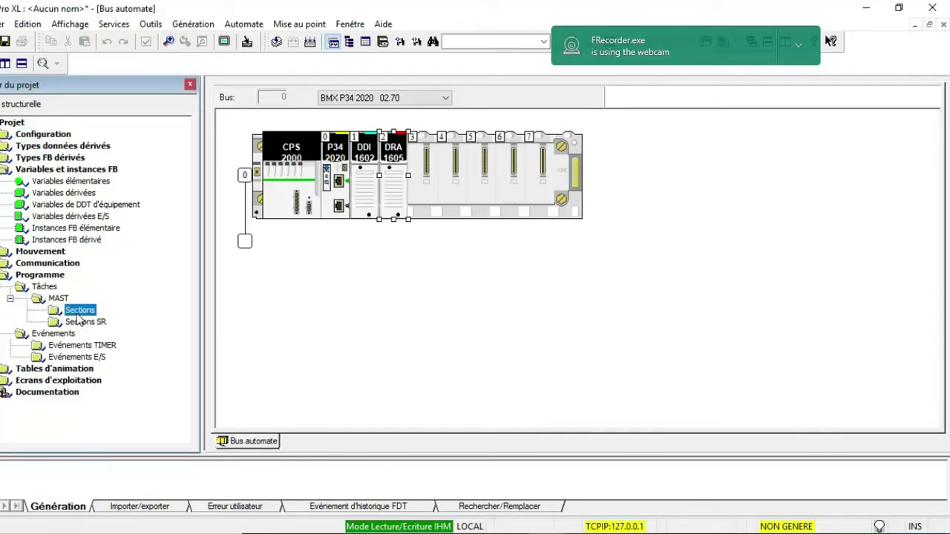
{"action": "right_click", "coordinate": [79, 311]}
{"action": "left_click", "coordinate": [112, 323]}
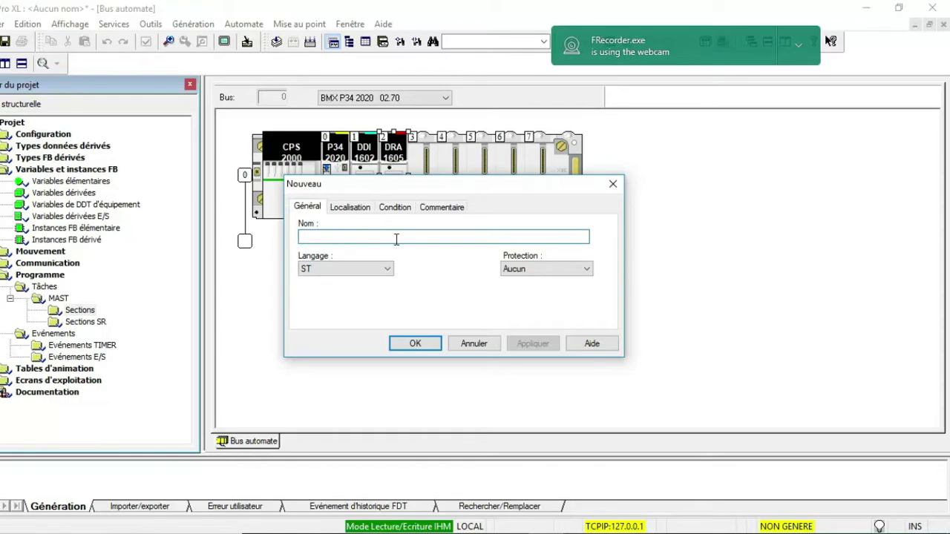
{"action": "type", "text": "demarrage"}
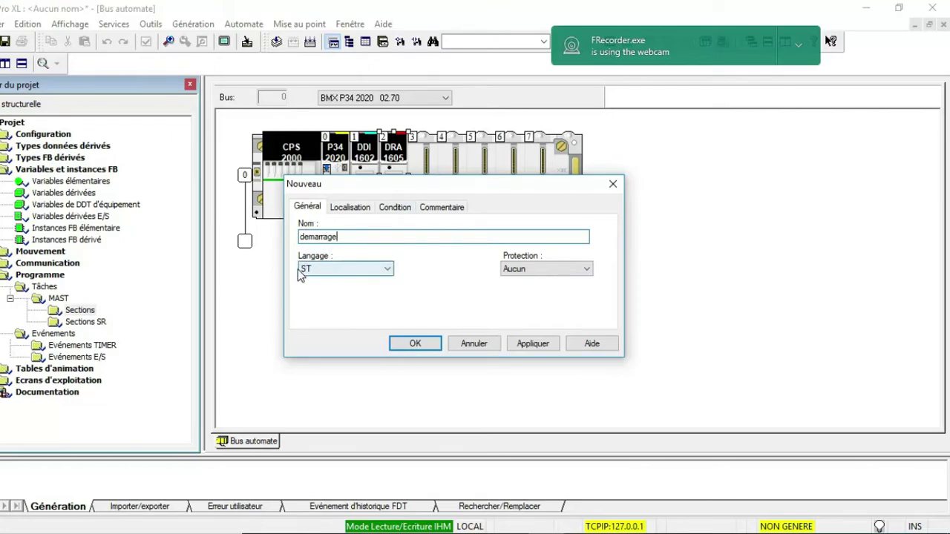
{"action": "left_click", "coordinate": [388, 273]}
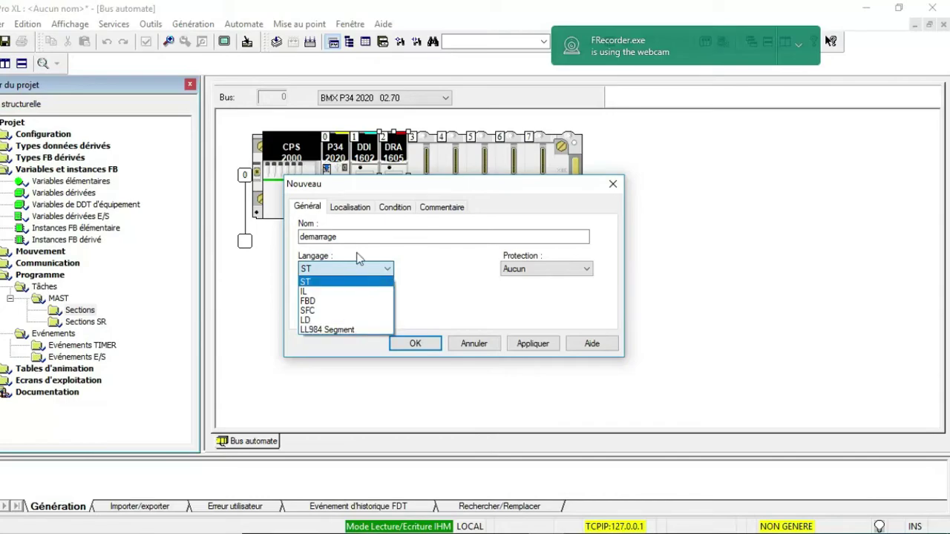
{"action": "left_click", "coordinate": [316, 311]}
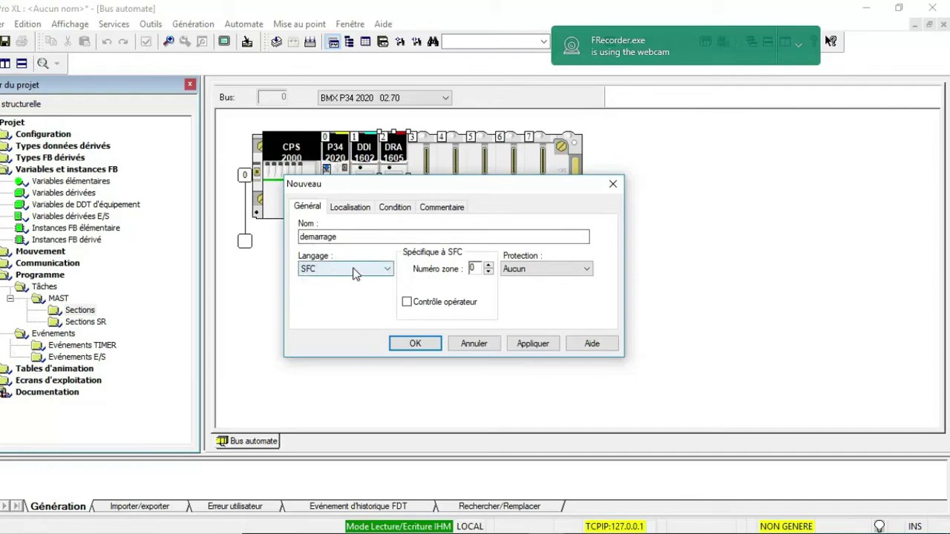
{"action": "left_click", "coordinate": [413, 346]}
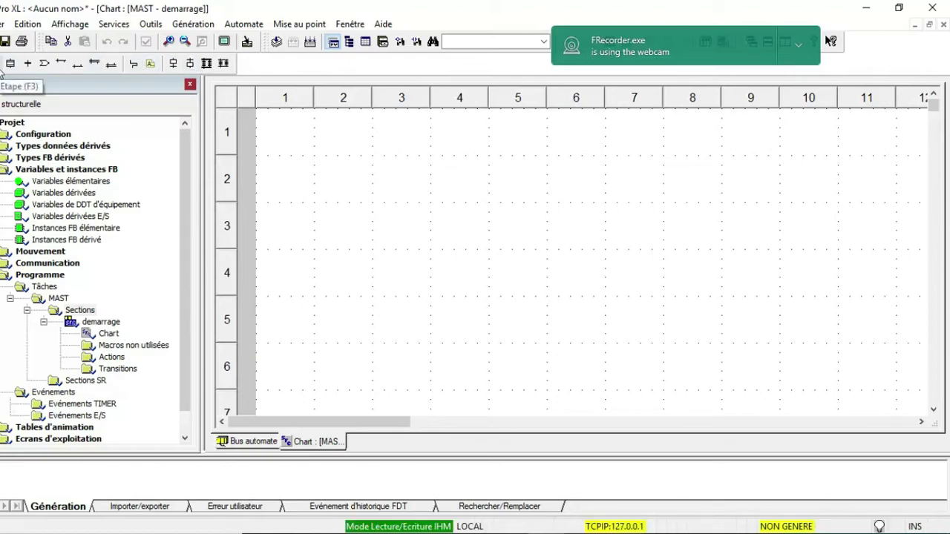
Place a step, a transition and a macro step in column 3 of the demarrage chart, on rows 2, 3 and 4
{"action": "left_click", "coordinate": [2, 67]}
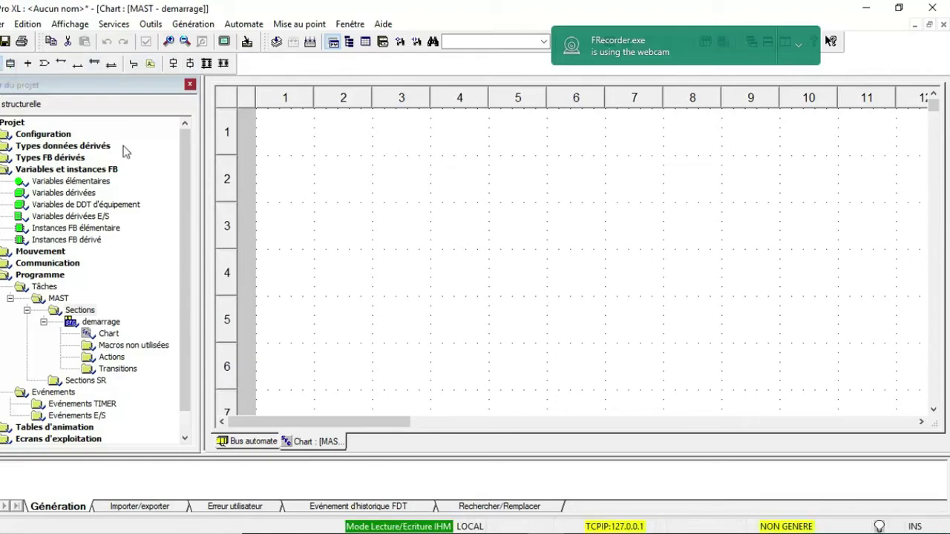
{"action": "left_click", "coordinate": [398, 165]}
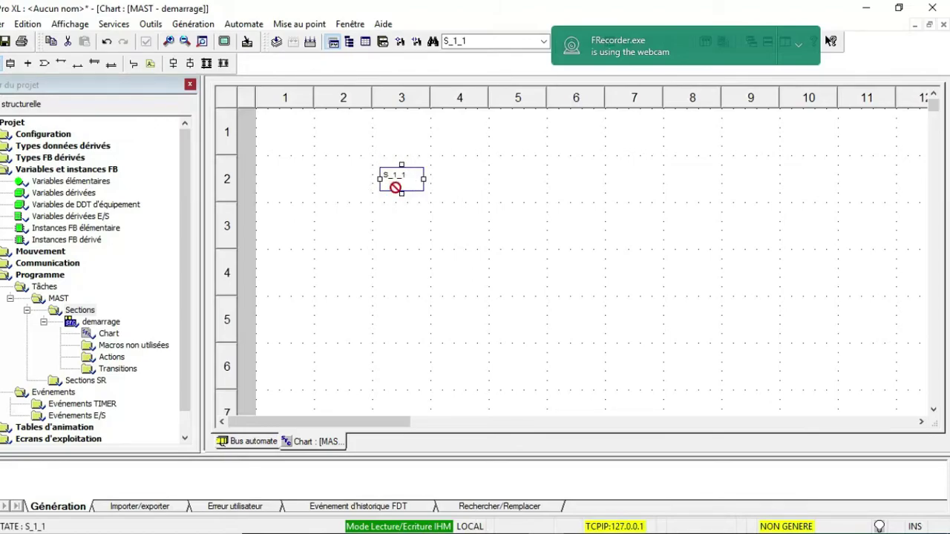
{"action": "left_click", "coordinate": [29, 65]}
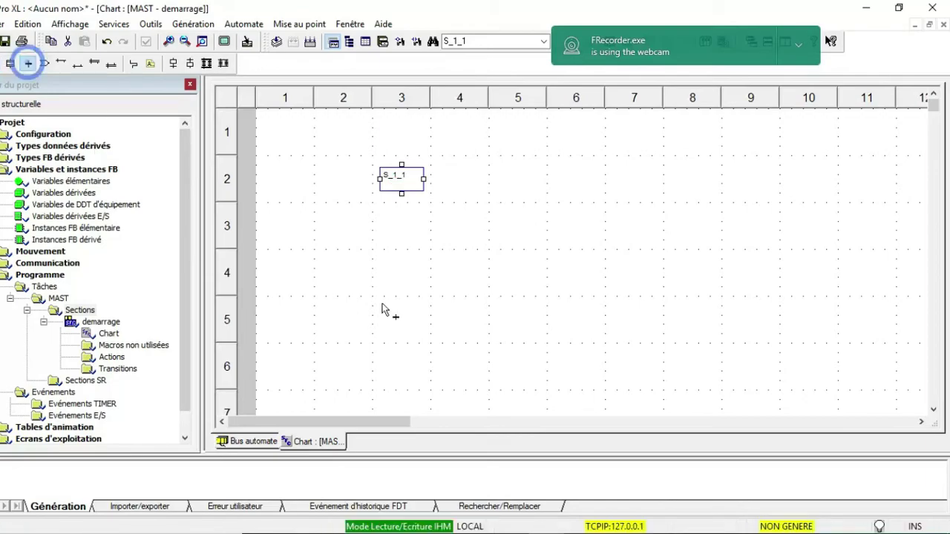
{"action": "left_click", "coordinate": [395, 221]}
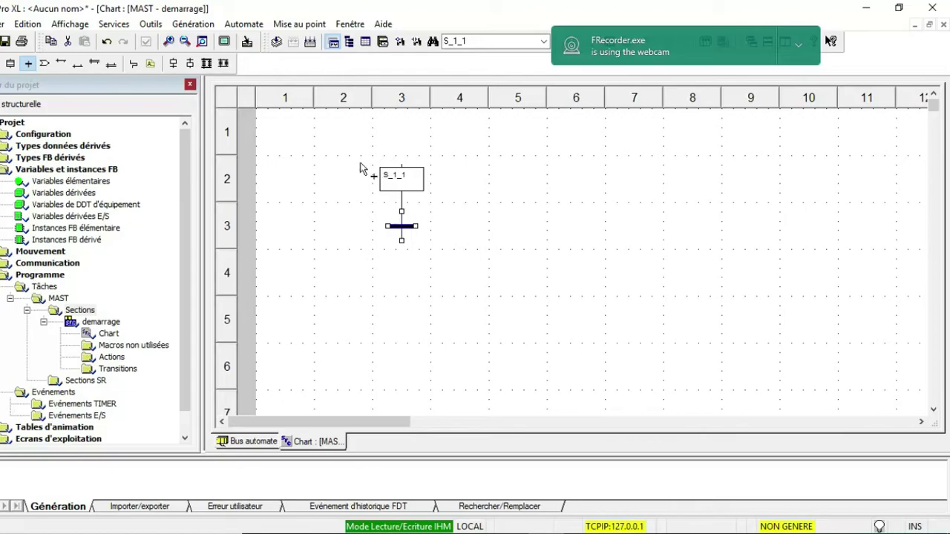
{"action": "left_click", "coordinate": [11, 64]}
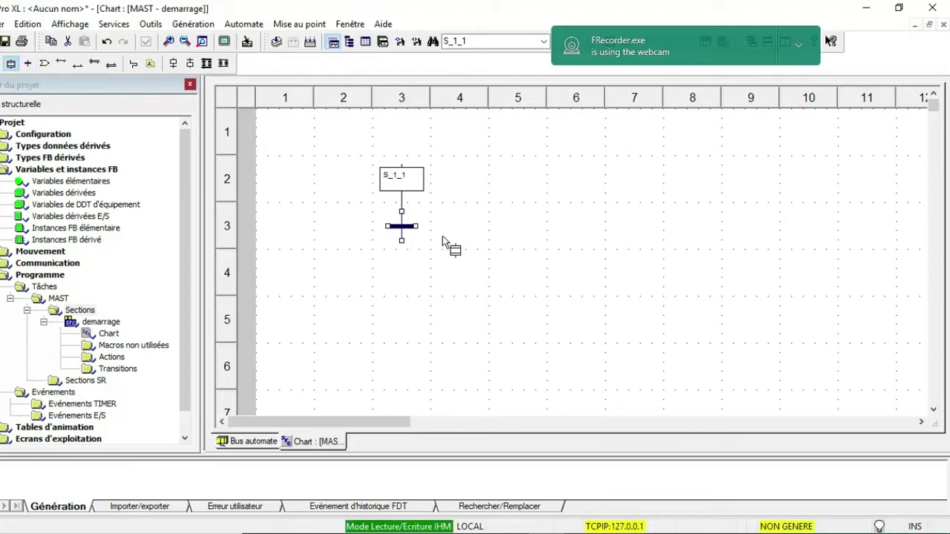
{"action": "left_click", "coordinate": [391, 268]}
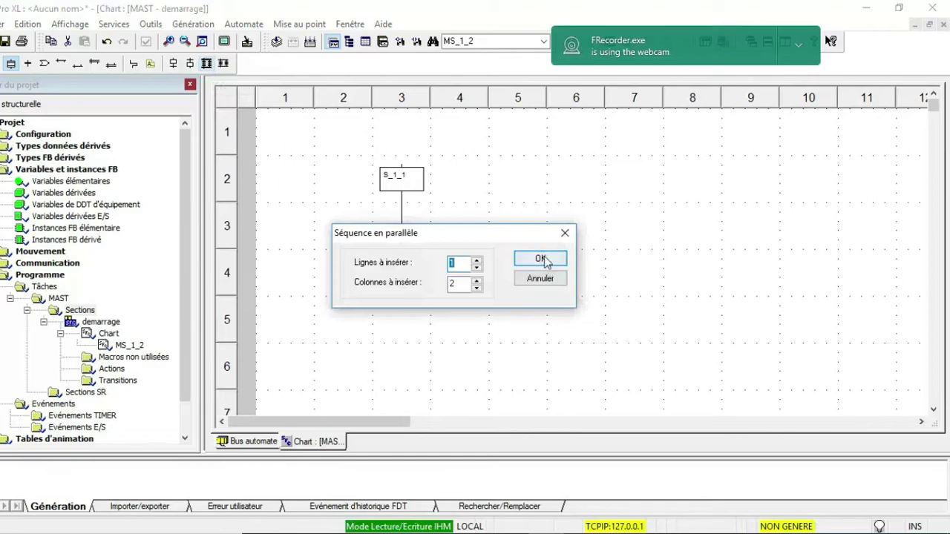
Insert a parallel sequence at column 5, row 2 and an alternative sequence at column 8, row 3, each with 1 row and 2 columns
{"action": "left_click", "coordinate": [542, 257]}
{"action": "left_click", "coordinate": [541, 195]}
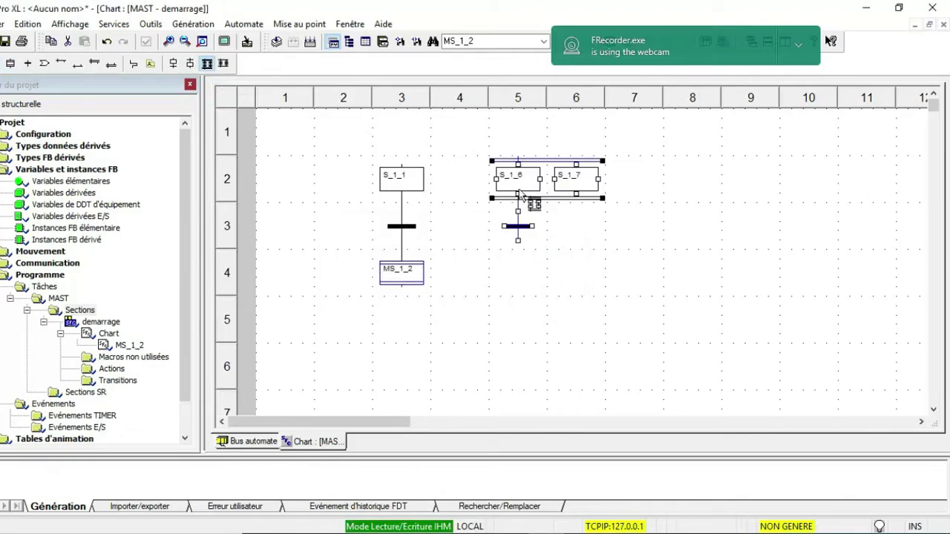
{"action": "left_click", "coordinate": [223, 64]}
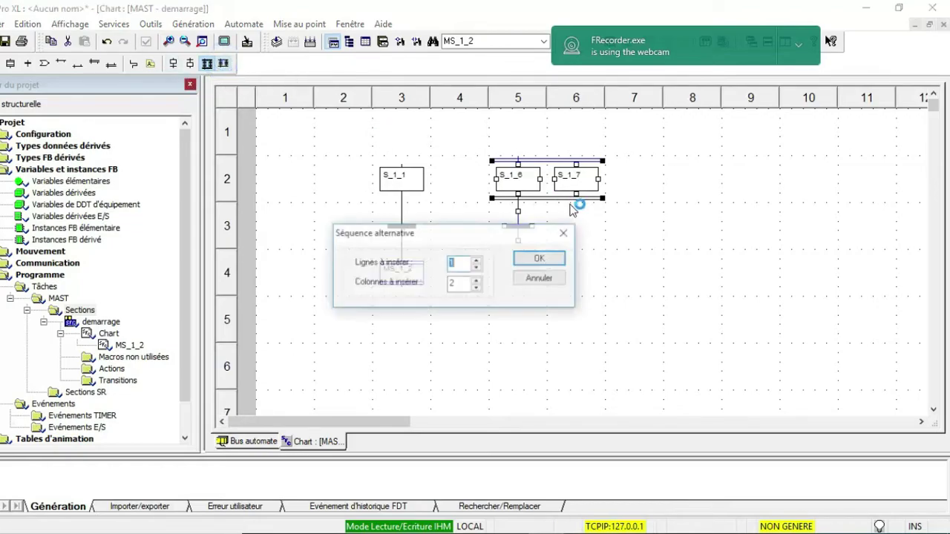
{"action": "left_click", "coordinate": [541, 258]}
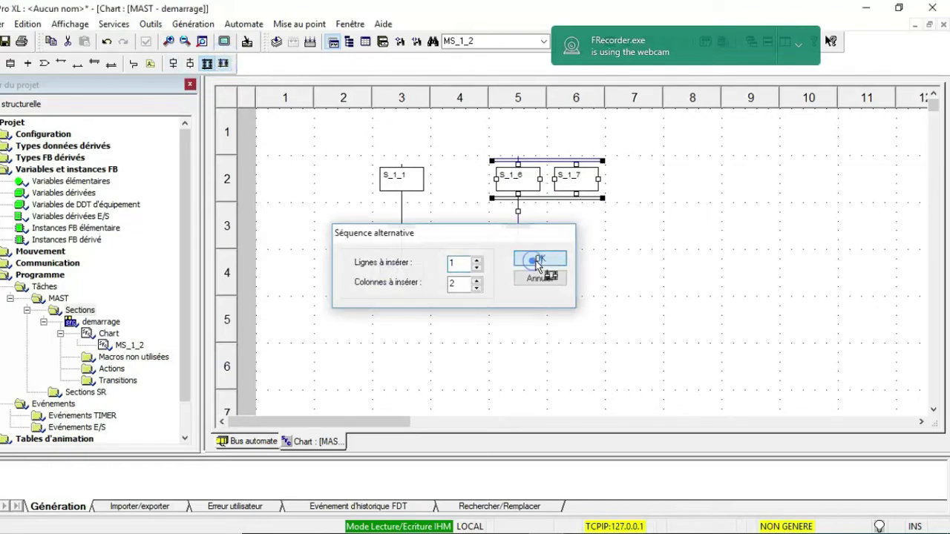
{"action": "left_click", "coordinate": [710, 208]}
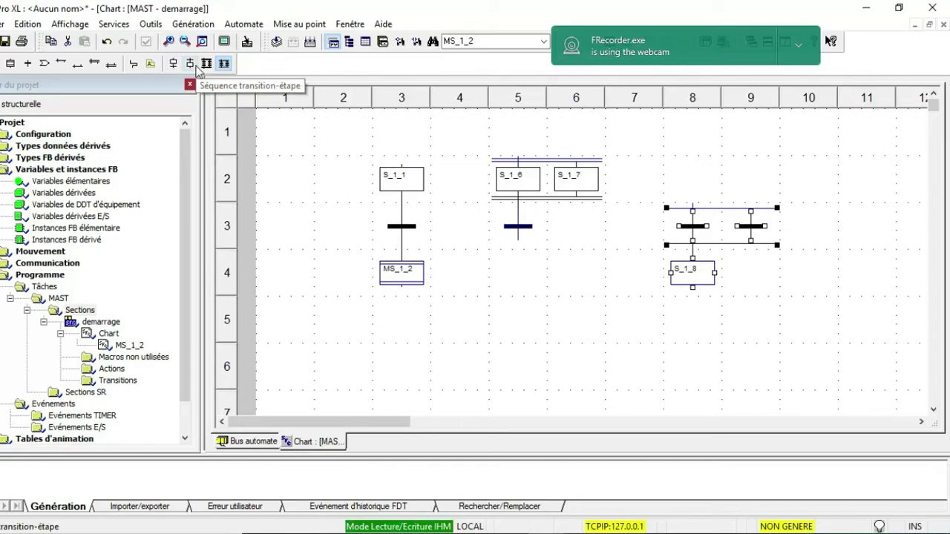
{"action": "left_click", "coordinate": [172, 63]}
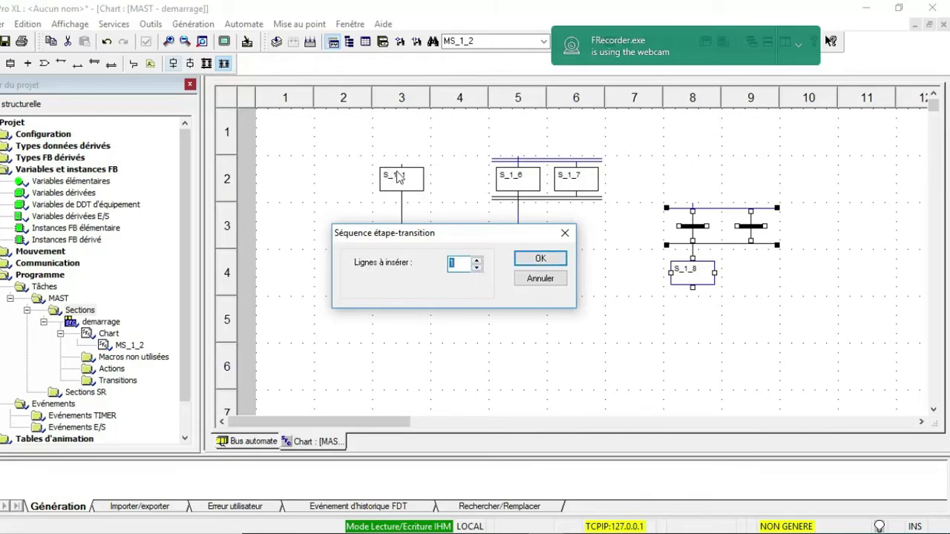
{"action": "left_click", "coordinate": [565, 236]}
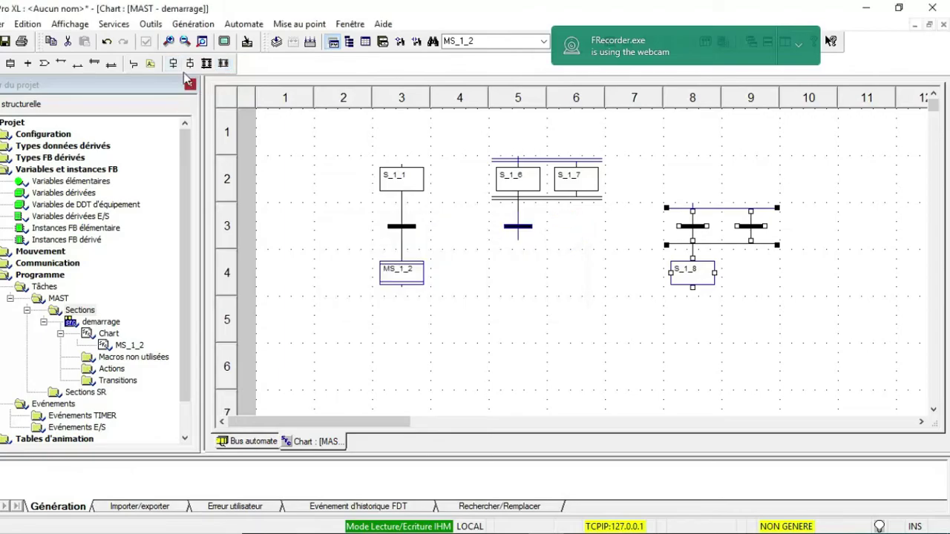
{"action": "left_click", "coordinate": [206, 63]}
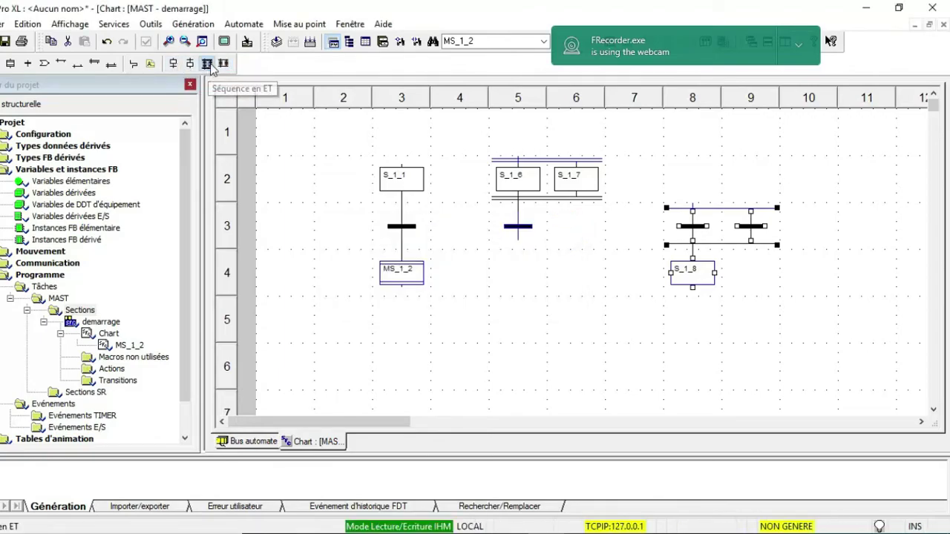
{"action": "left_click", "coordinate": [259, 225]}
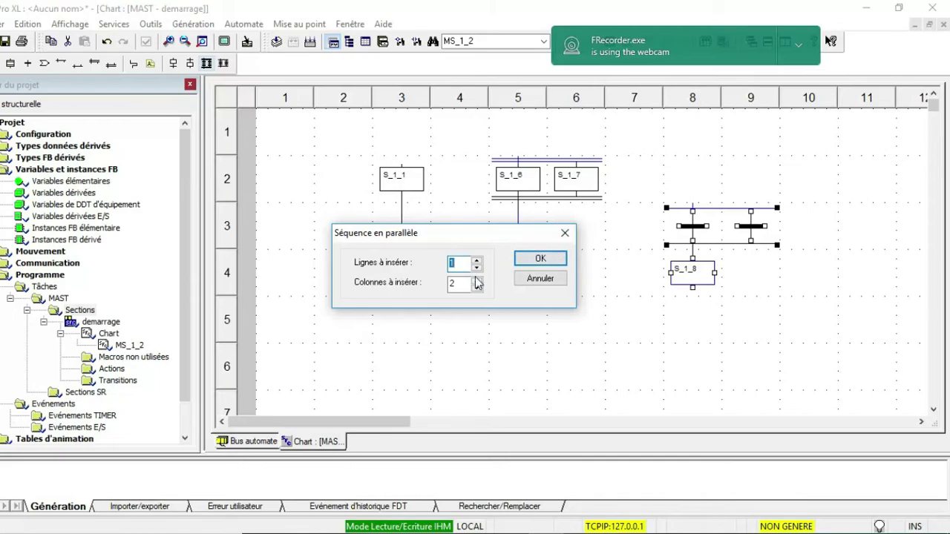
{"action": "left_click", "coordinate": [565, 233]}
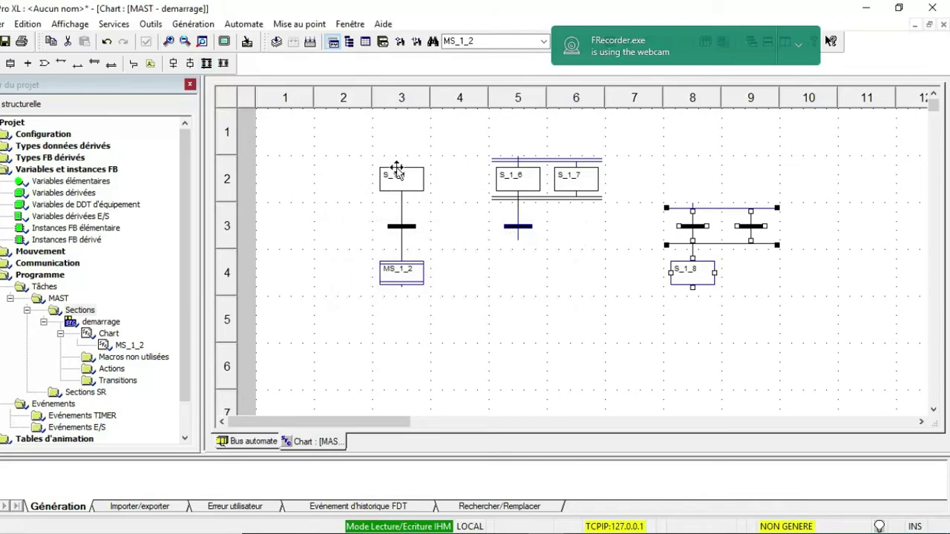
Select all the elements in the demarrage chart and cut them
{"action": "left_click", "coordinate": [342, 144]}
{"action": "left_click_drag", "start_coordinate": [811, 303], "coordinate": [812, 338]}
{"action": "right_click", "coordinate": [676, 244]}
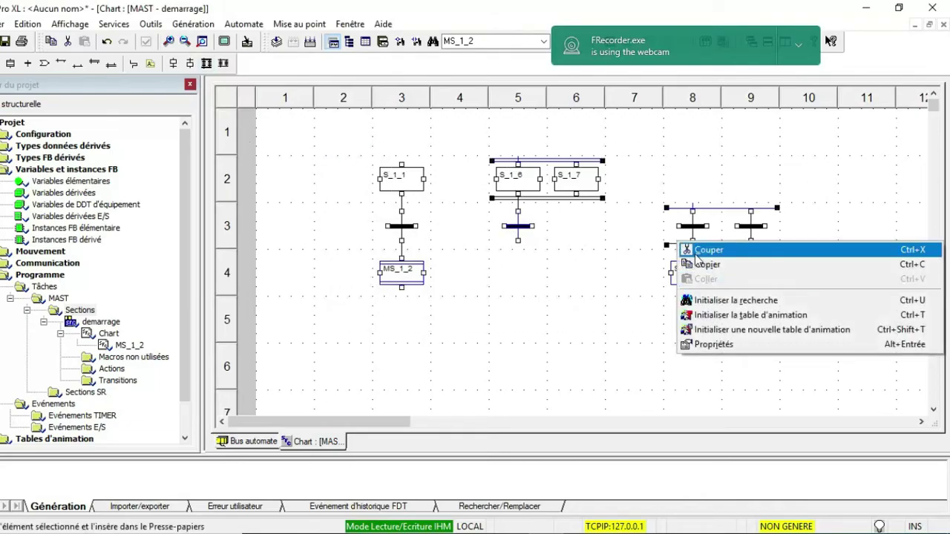
{"action": "left_click", "coordinate": [704, 250]}
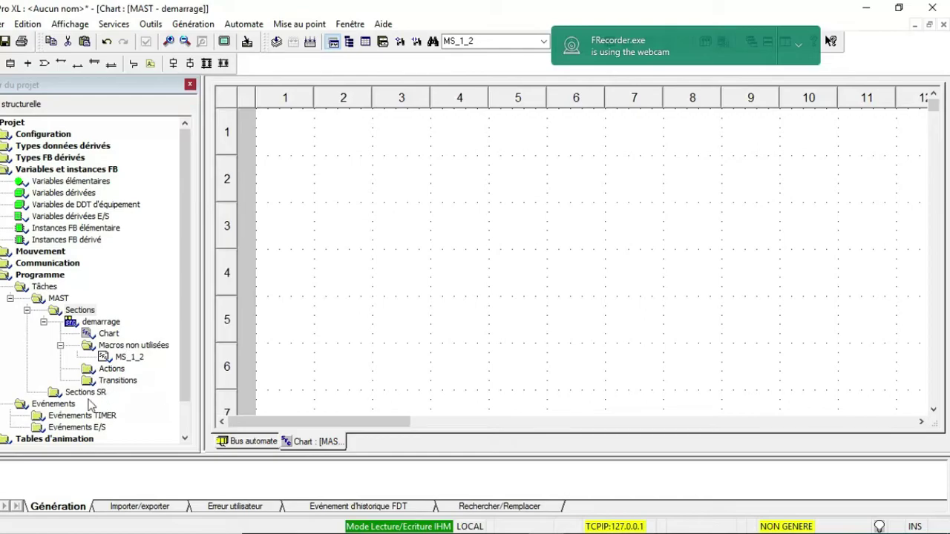
Bring up the commands available for the Ecrans d'exploitation folder in the project browser
{"action": "scroll", "coordinate": [146, 363], "scroll_direction": "down", "scroll_amount": 1}
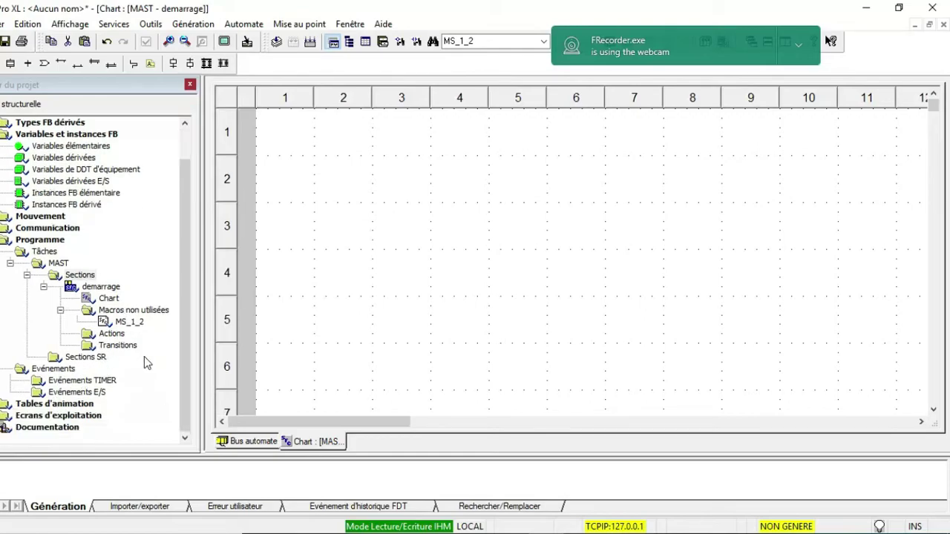
{"action": "left_click", "coordinate": [47, 418]}
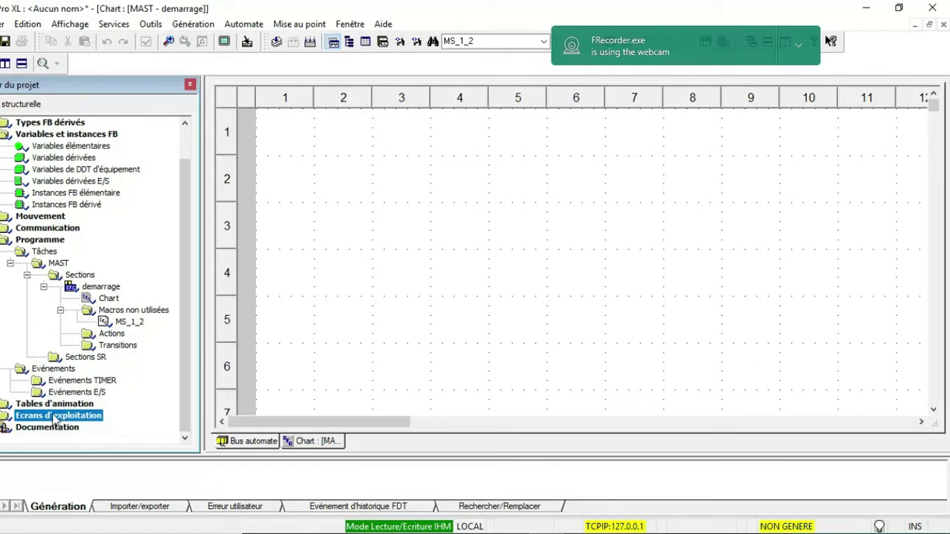
{"action": "right_click", "coordinate": [55, 420]}
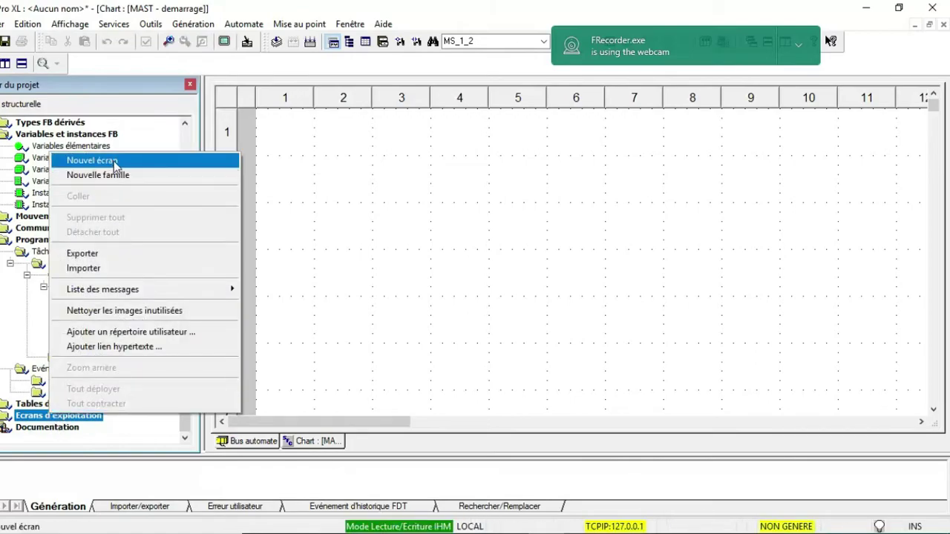